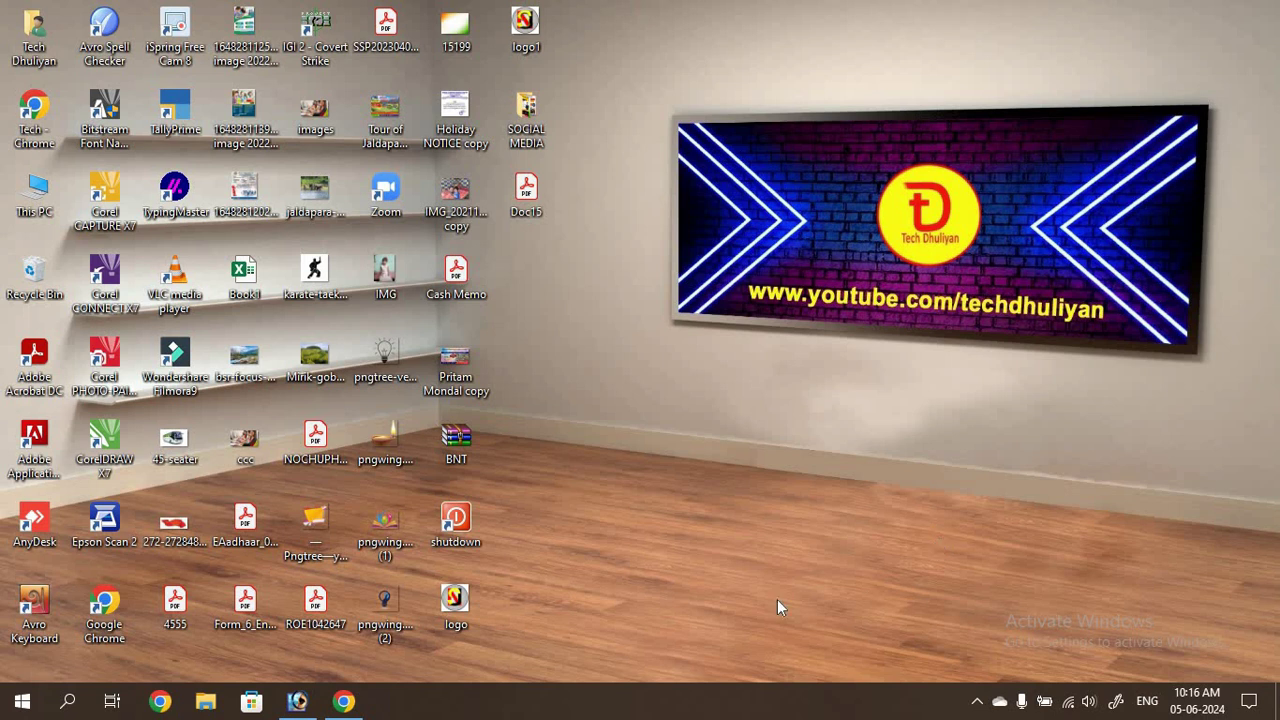
Switch to Chrome and search Google for "avro keyboard download".
click(358, 702)
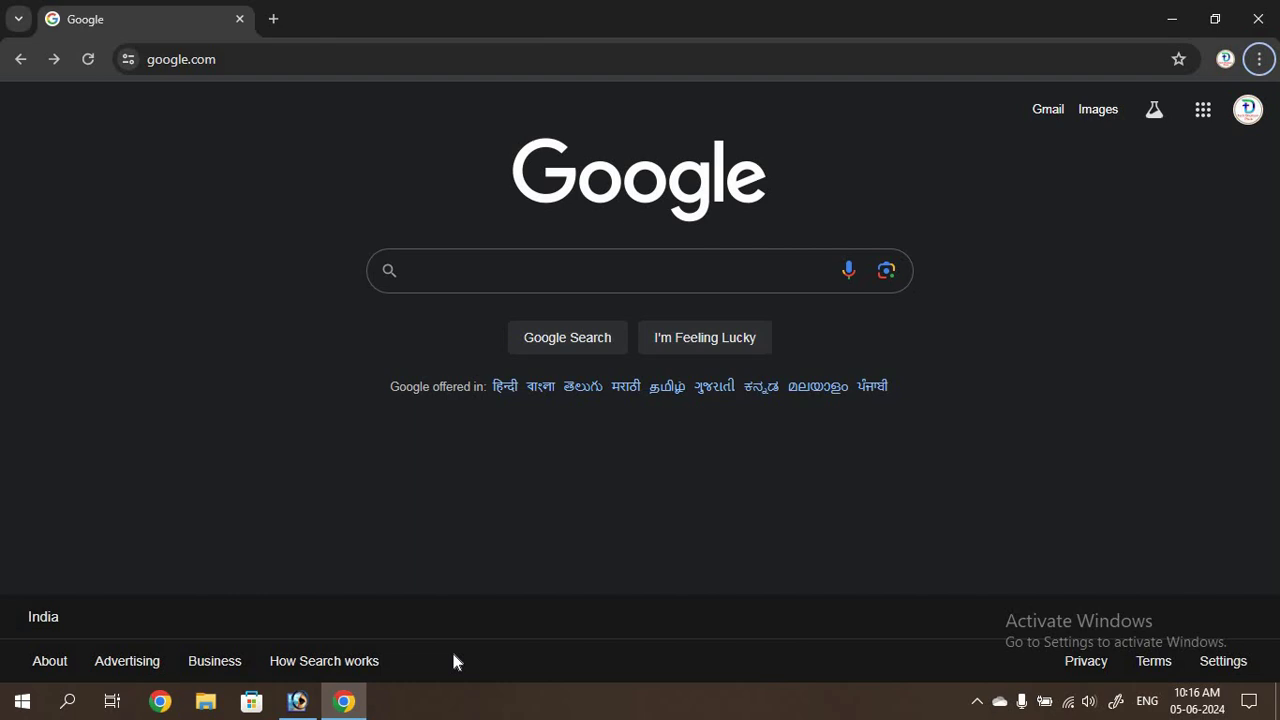
click(420, 272)
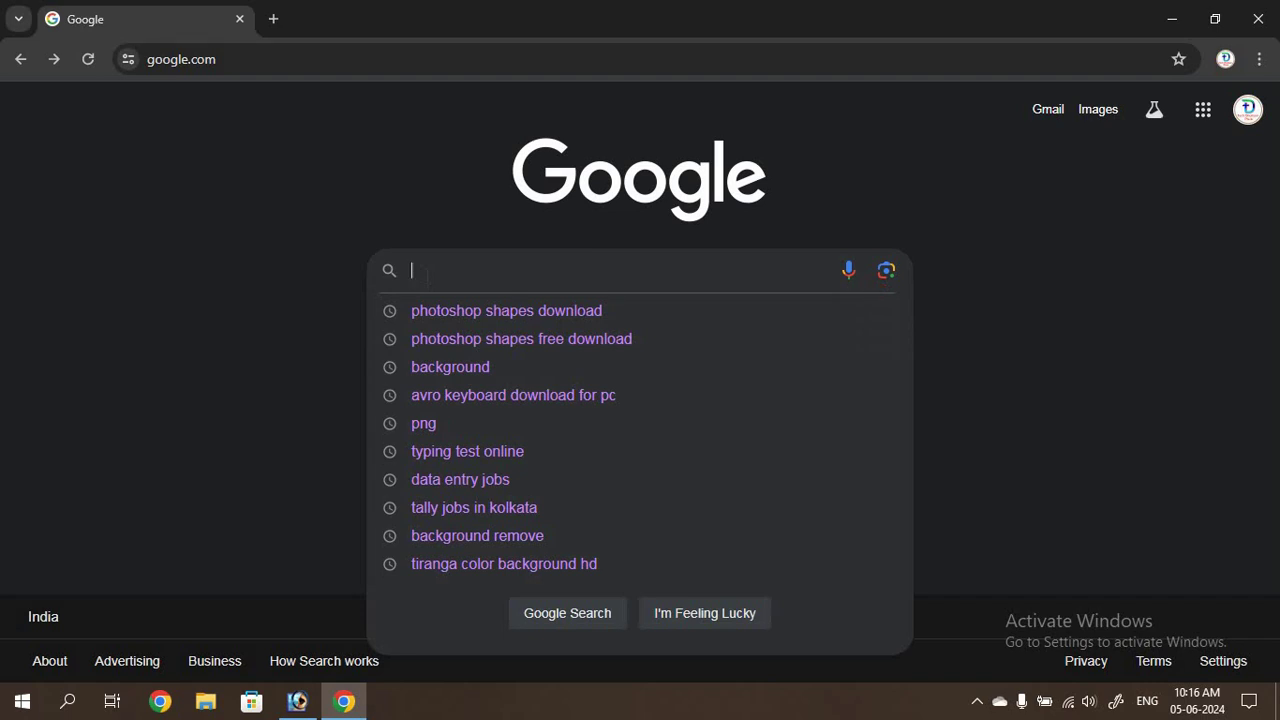
text(avro)
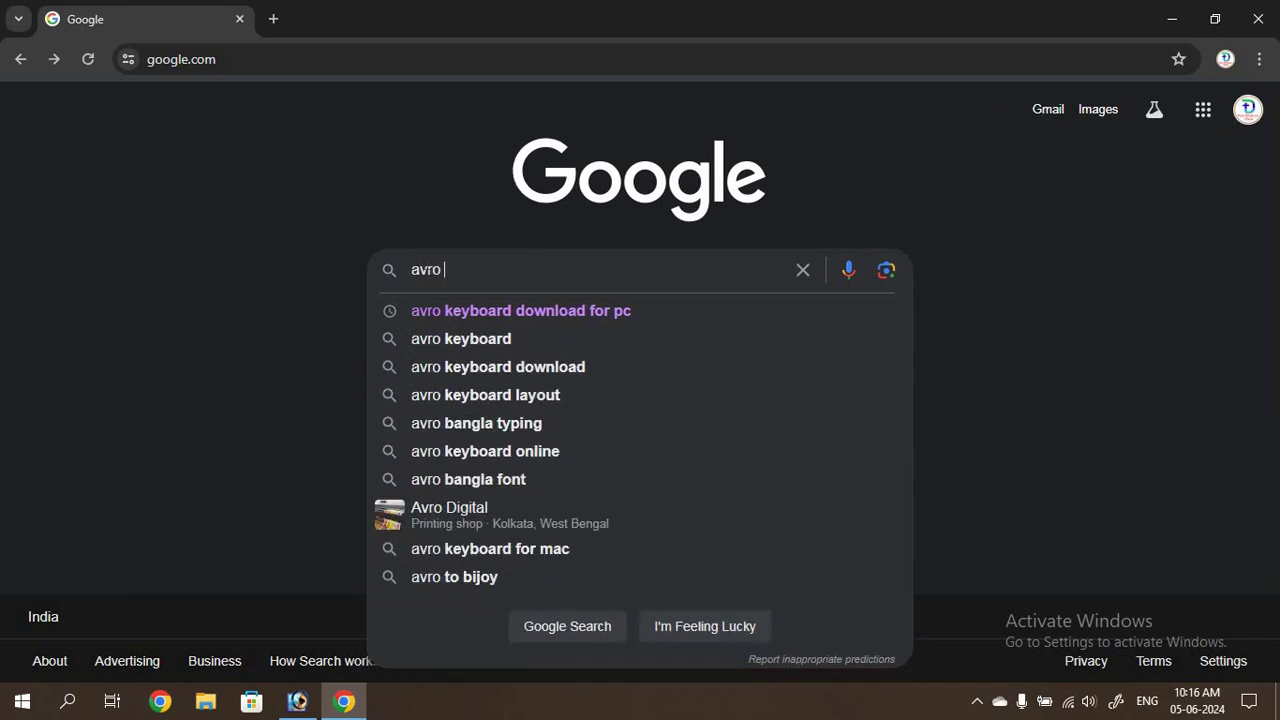
text( key)
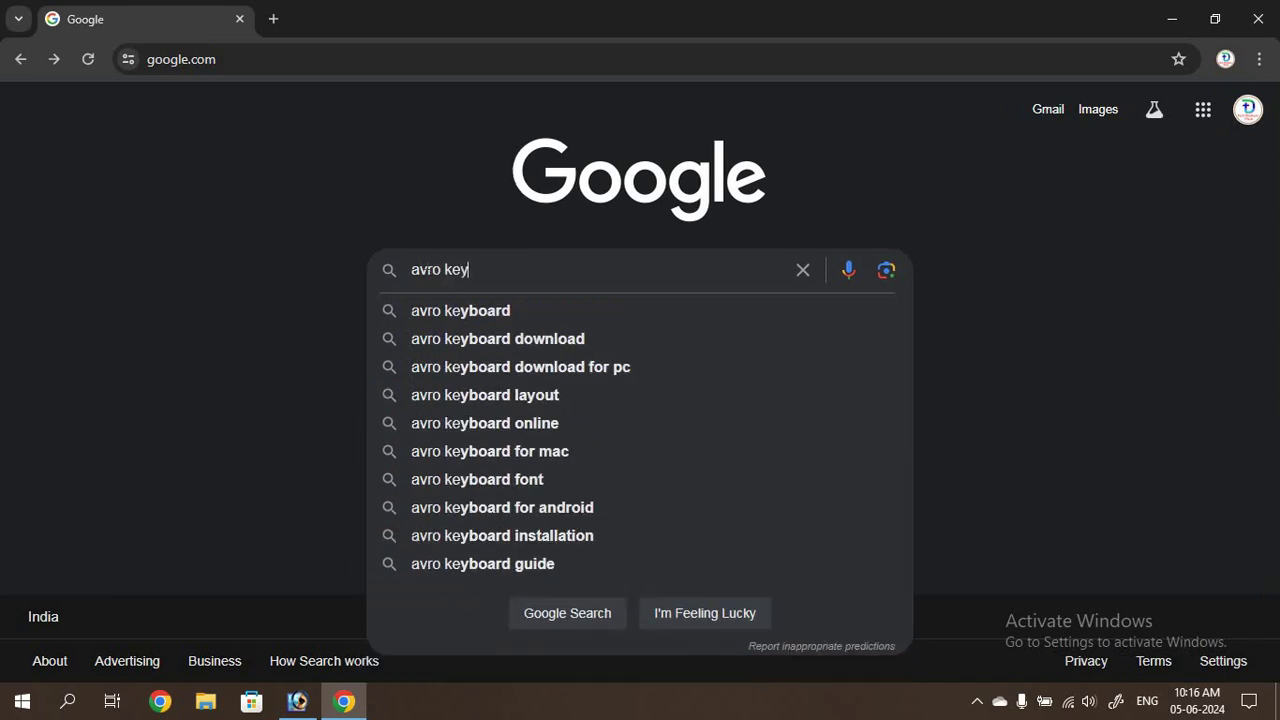
text(board d)
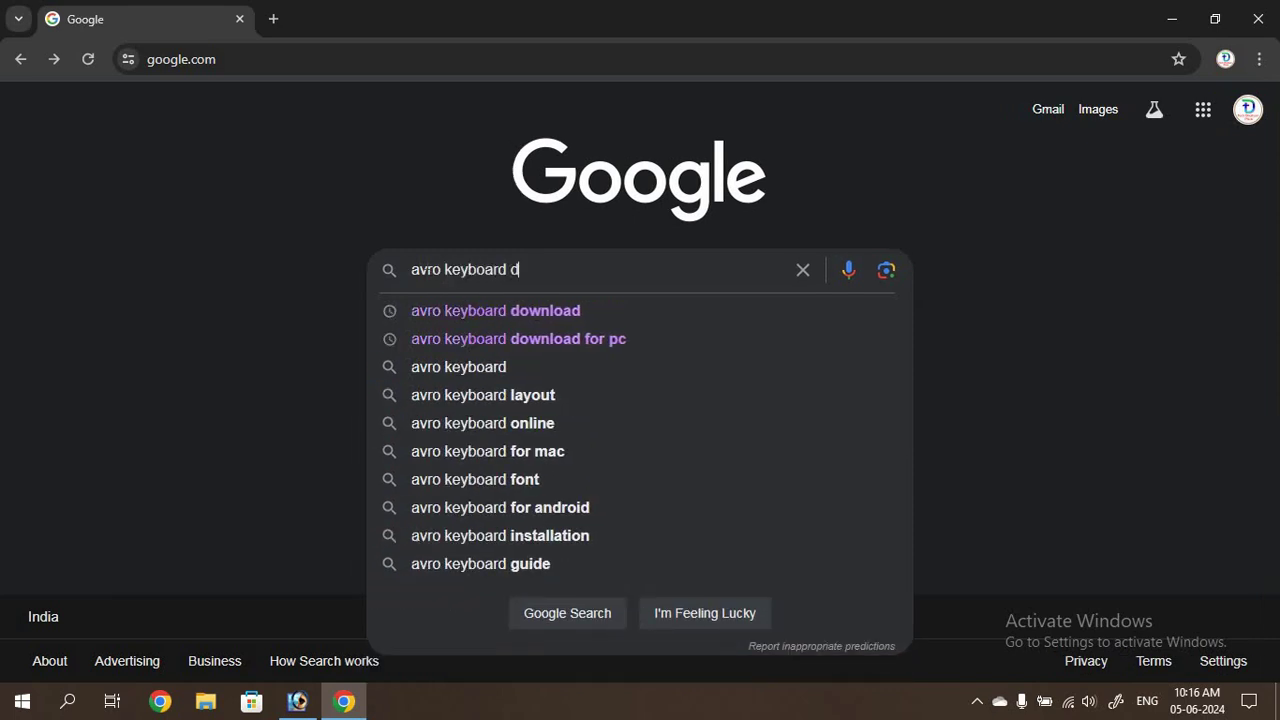
text(ownload)
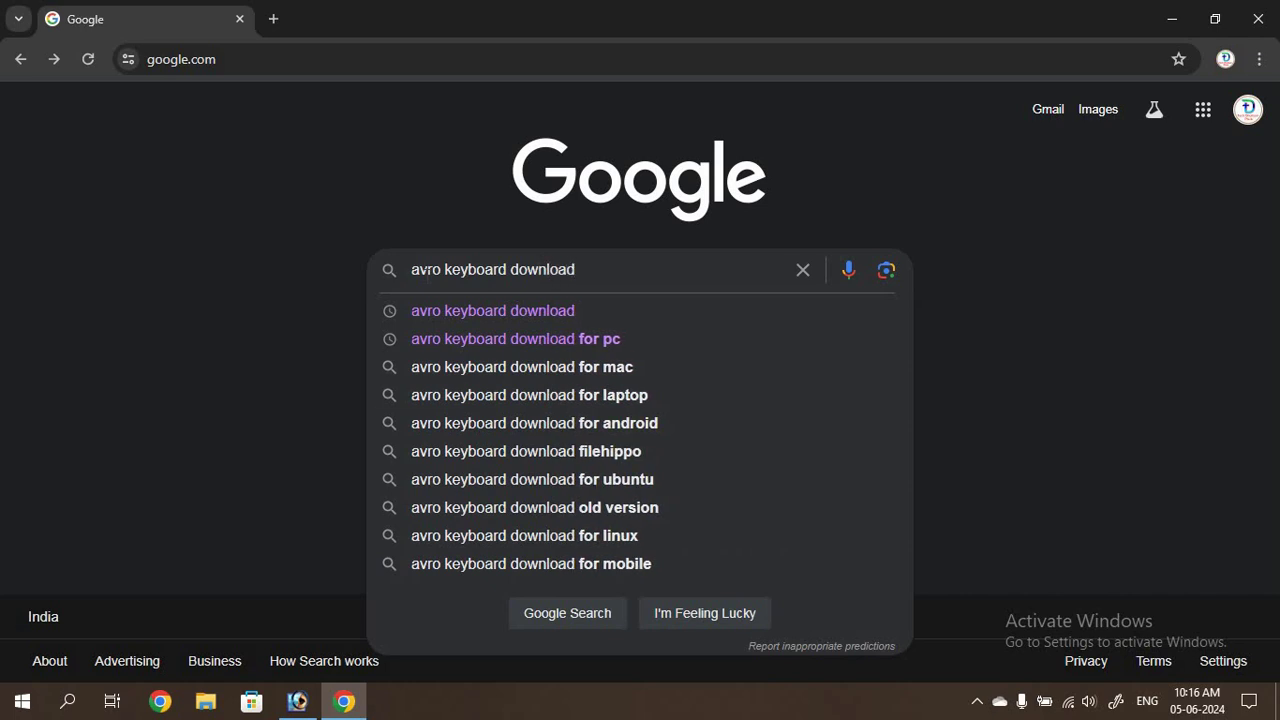
key(Return)
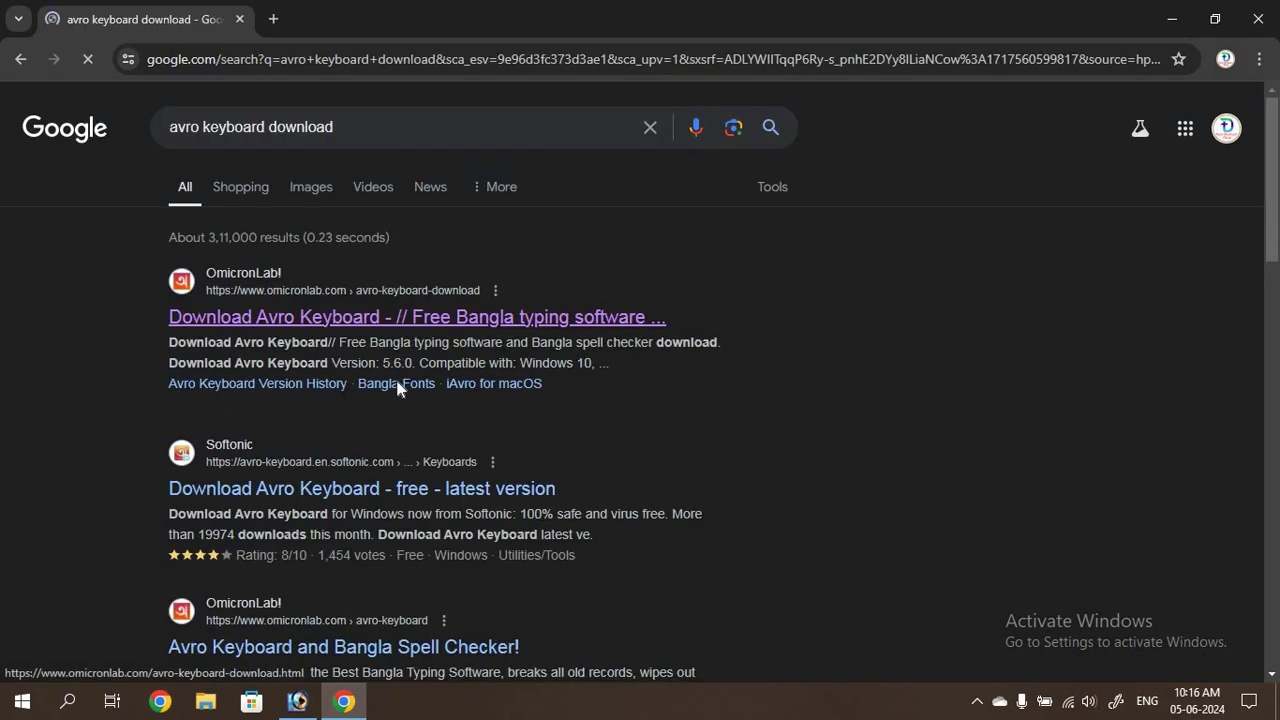
Open OmicronLab's Download Avro Keyboard page from the search results and download the version 5.6.0 installer.
scroll(395, 375, down, 3)
scroll(386, 491, up, 1)
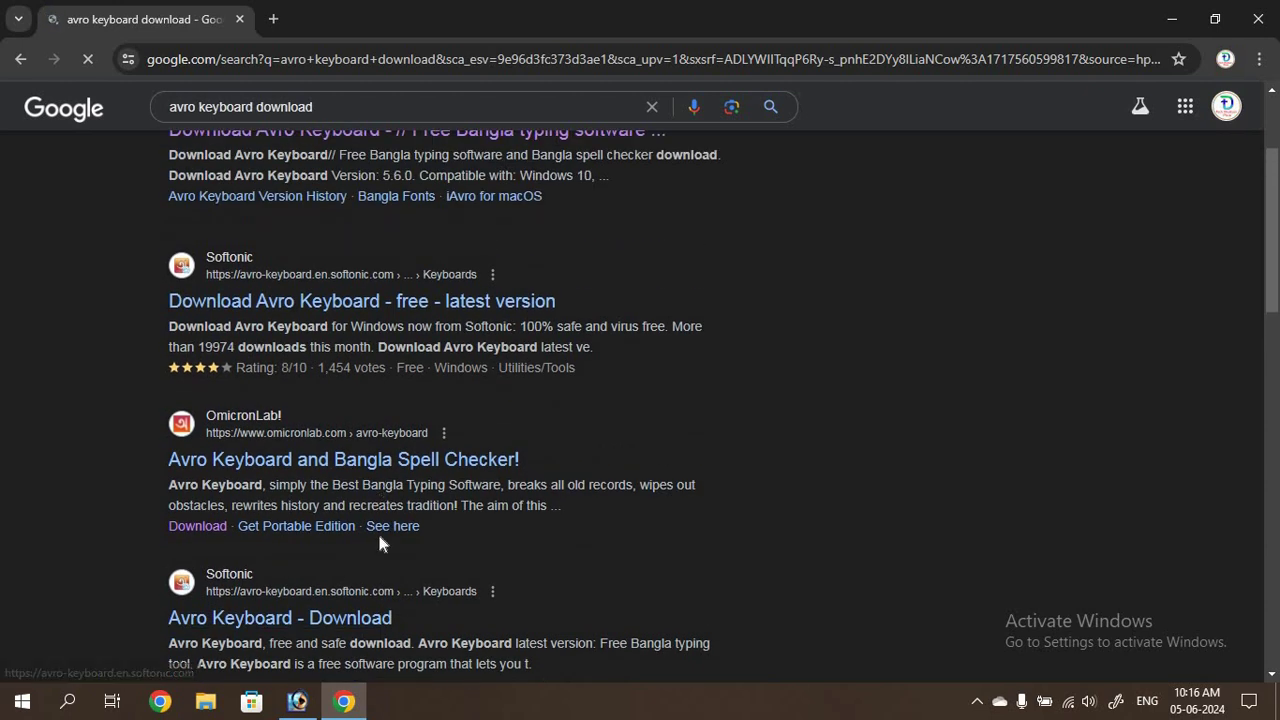
scroll(380, 523, up, 2)
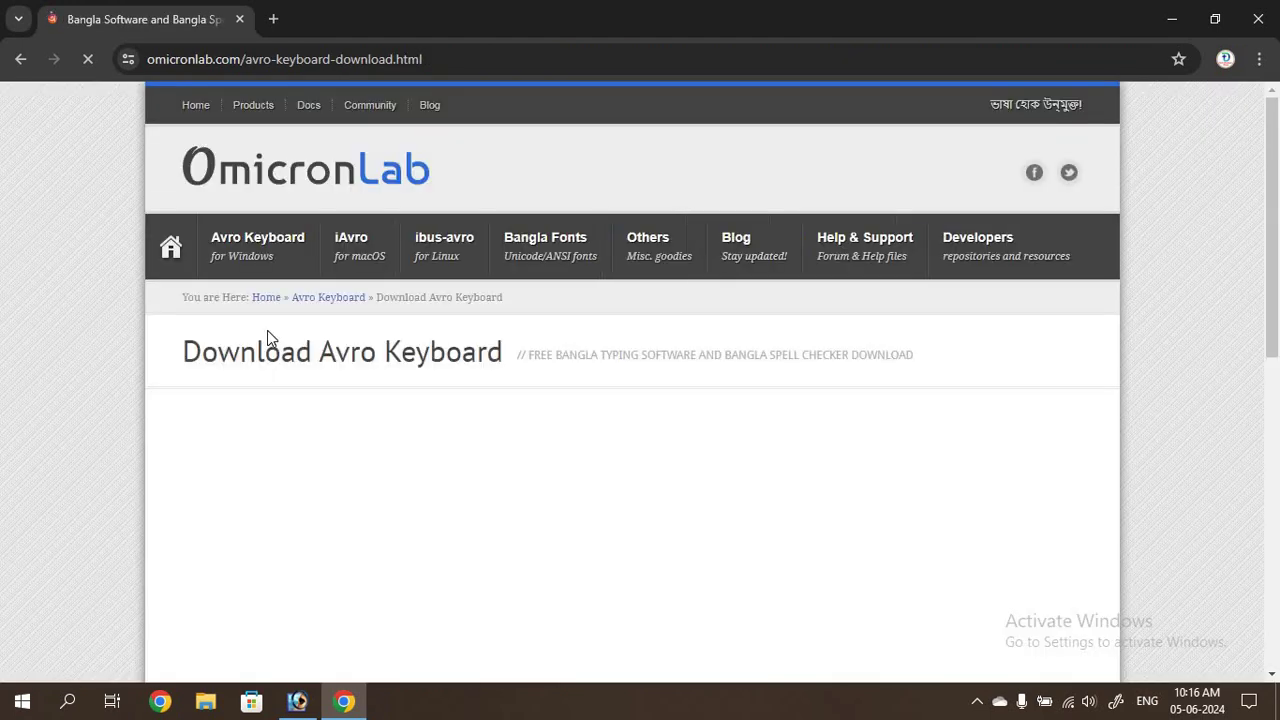
scroll(571, 320, down, 3)
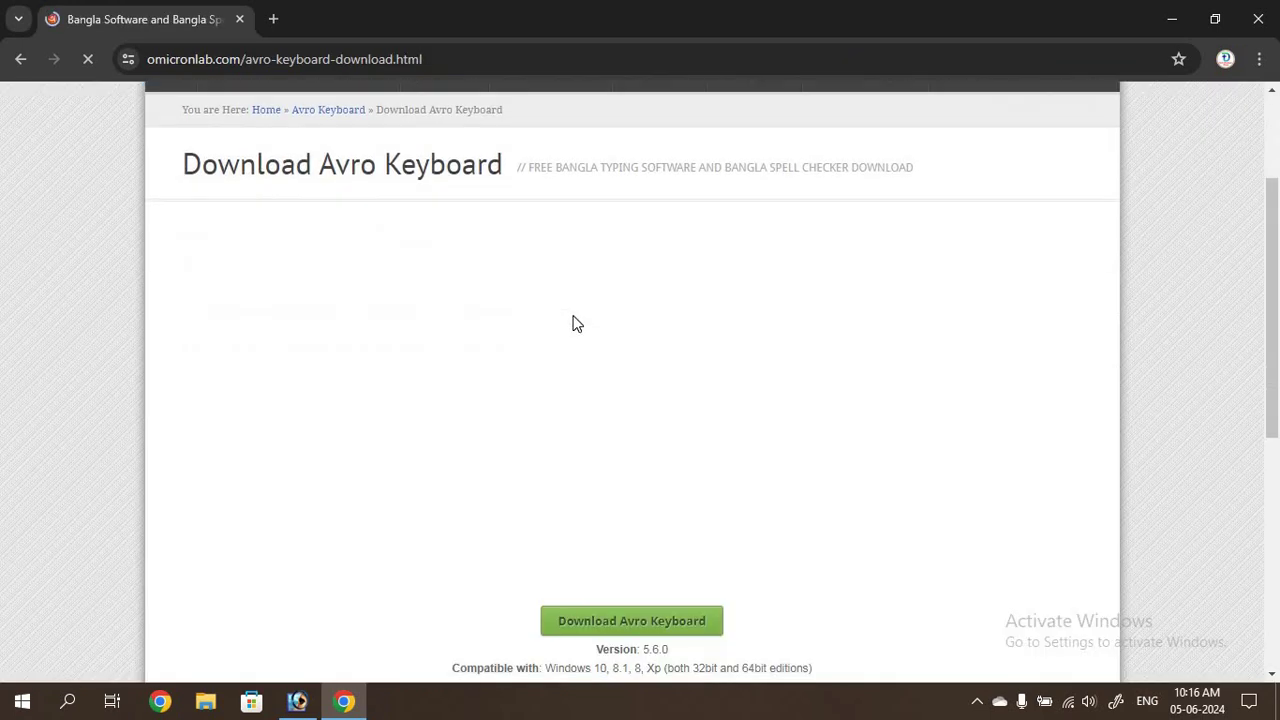
scroll(580, 325, down, 2)
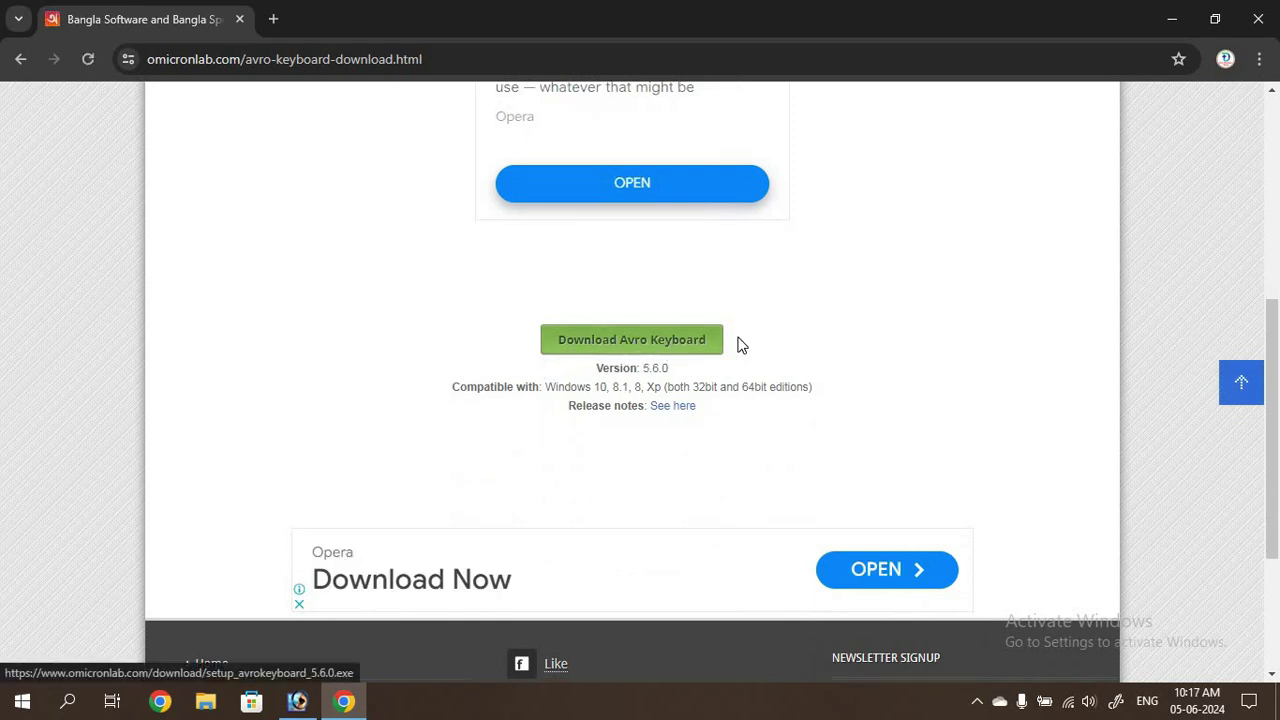
click(624, 349)
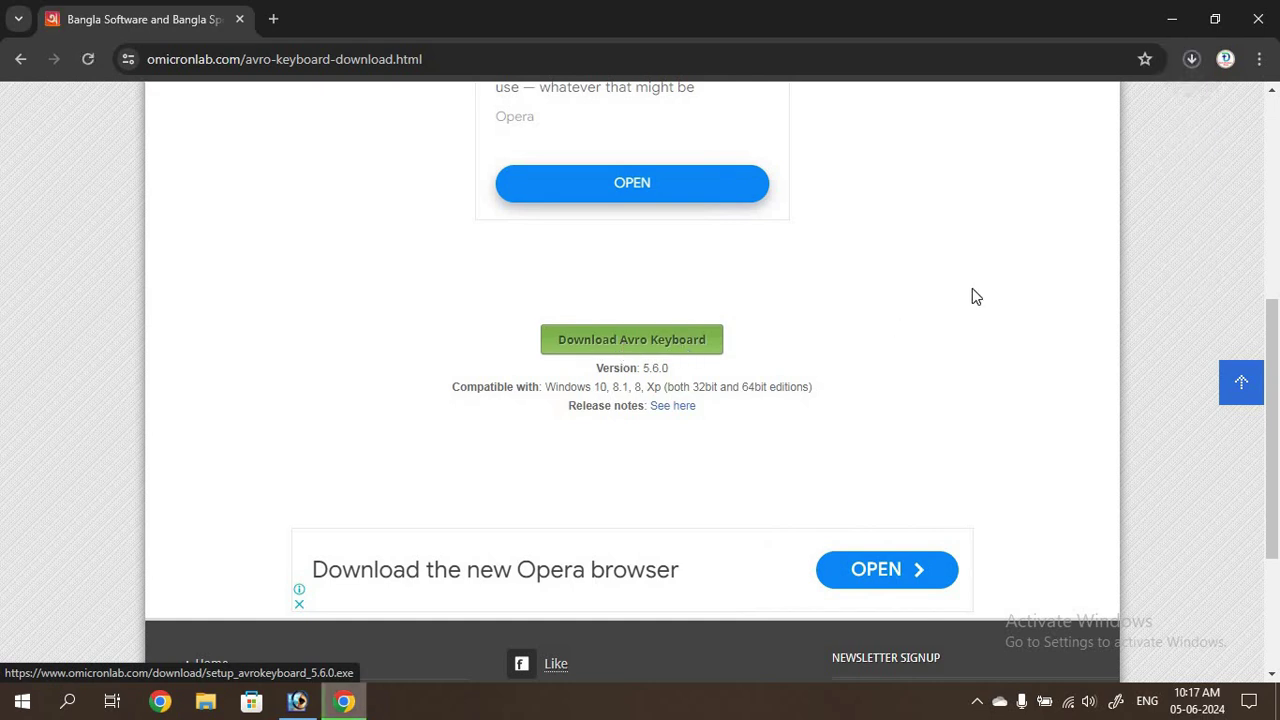
click(1189, 64)
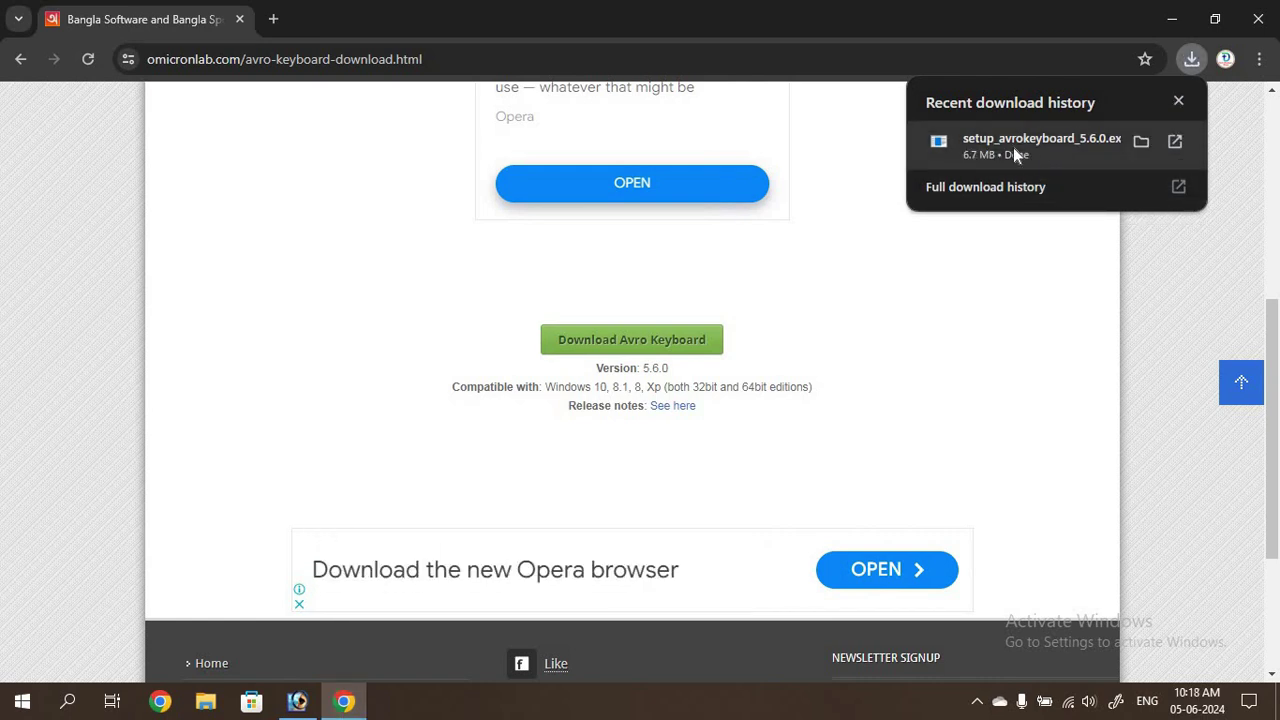
click(1089, 149)
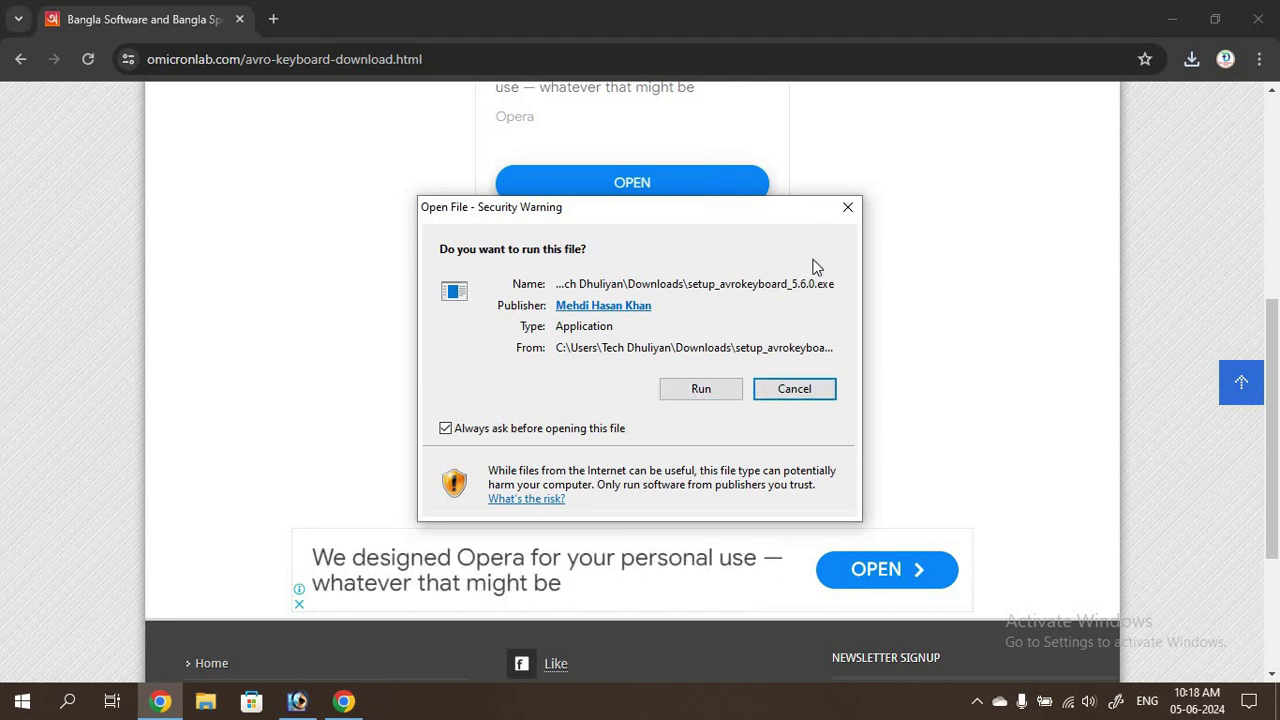
click(855, 211)
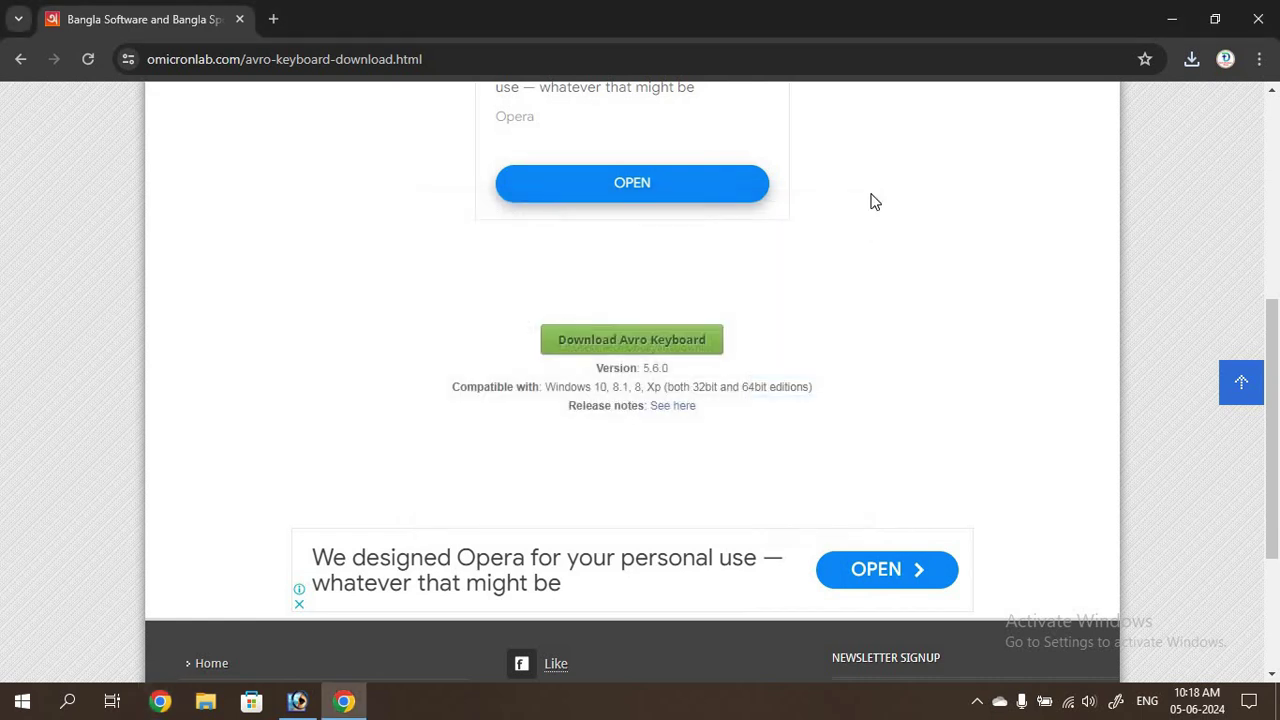
Minimize the browser, launch Avro Keyboard from the desktop, and return to Chrome.
click(1172, 18)
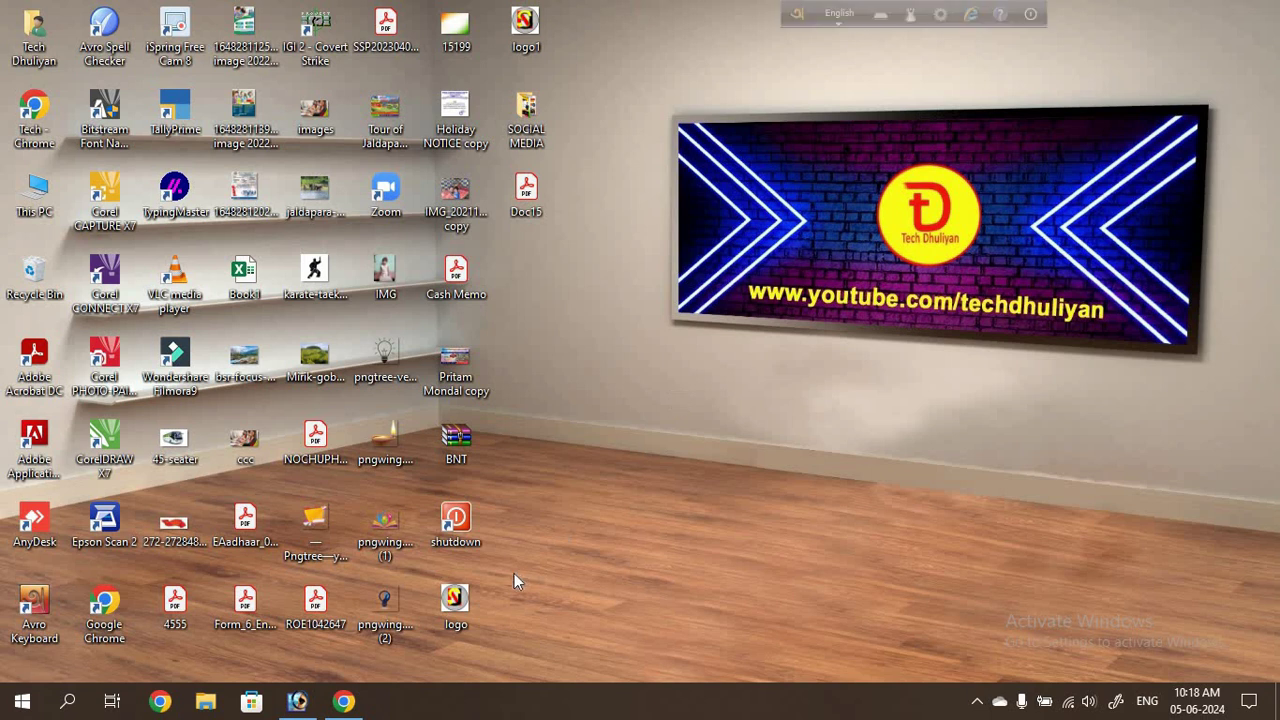
click(343, 701)
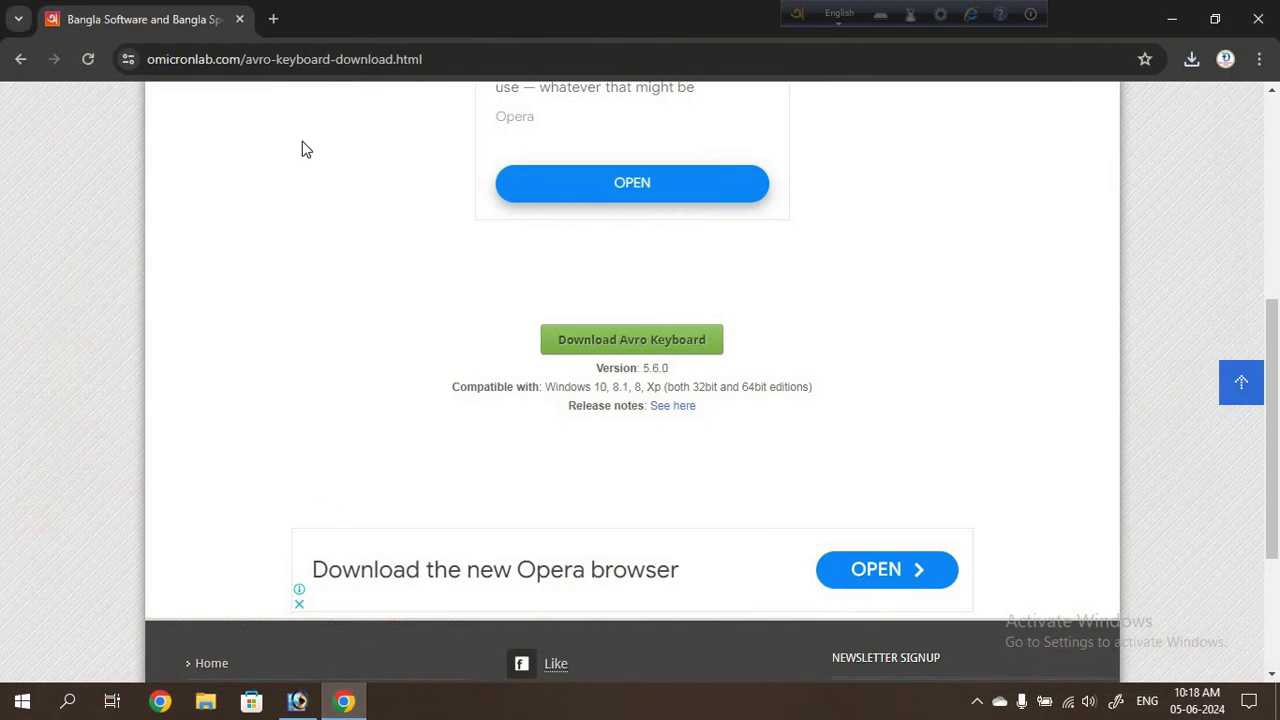
Go to google.com and search for "bangla font download".
click(297, 59)
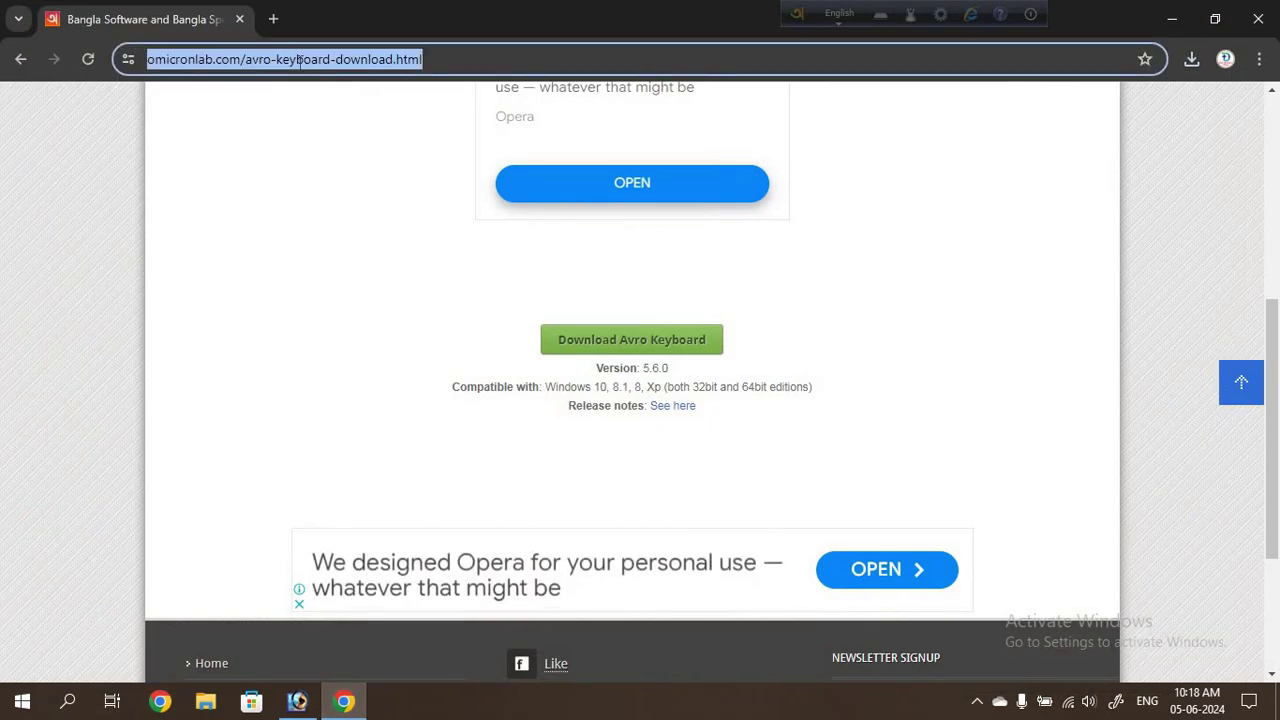
text(go)
key(Return)
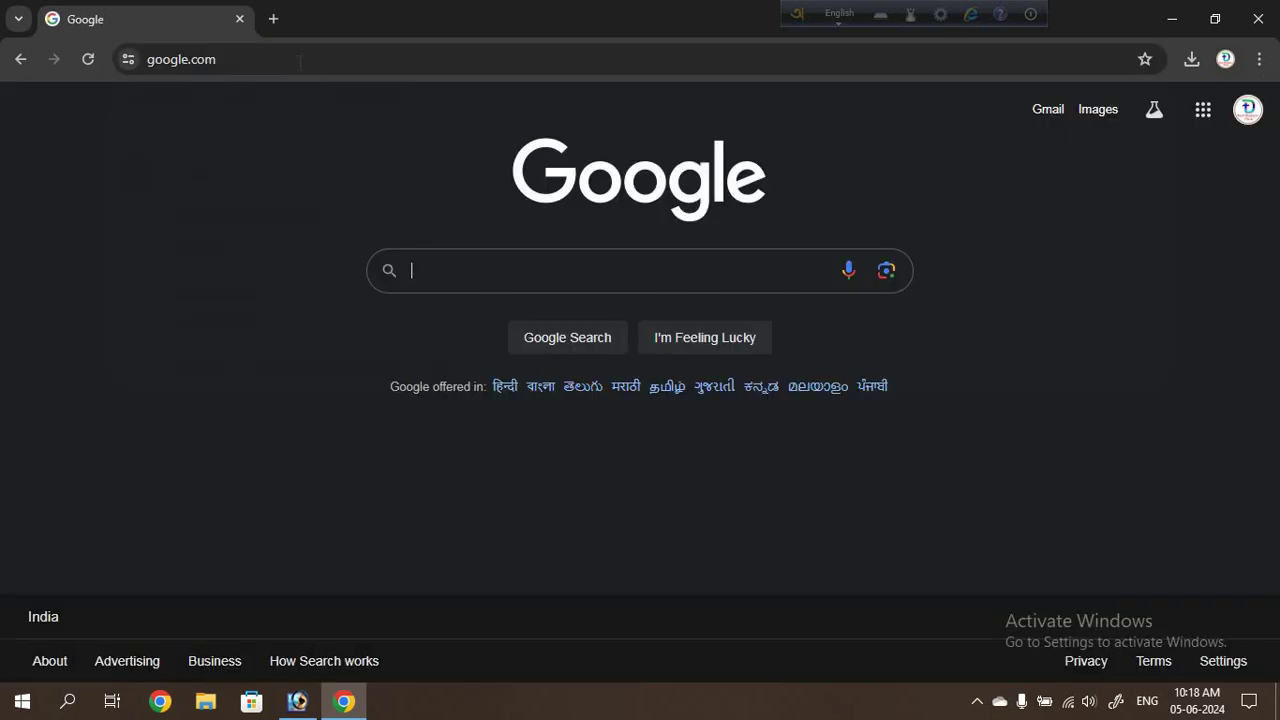
click(411, 270)
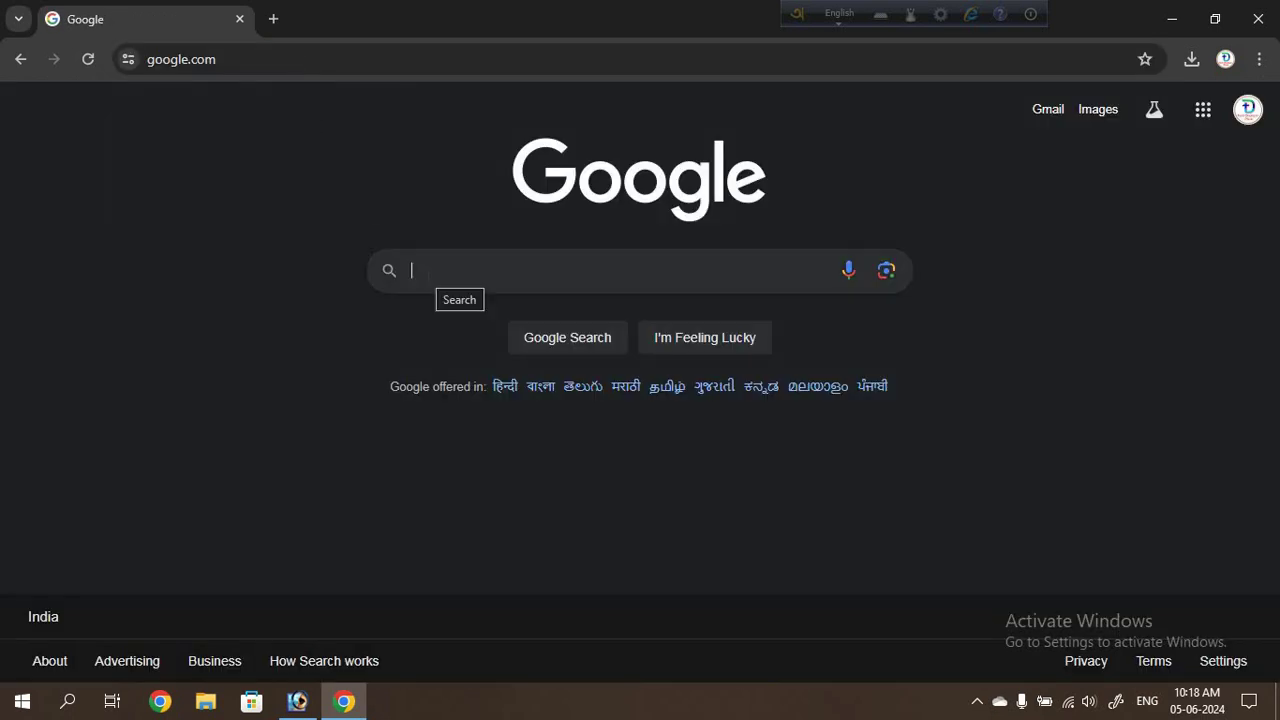
text(bo)
key(BackSpace)
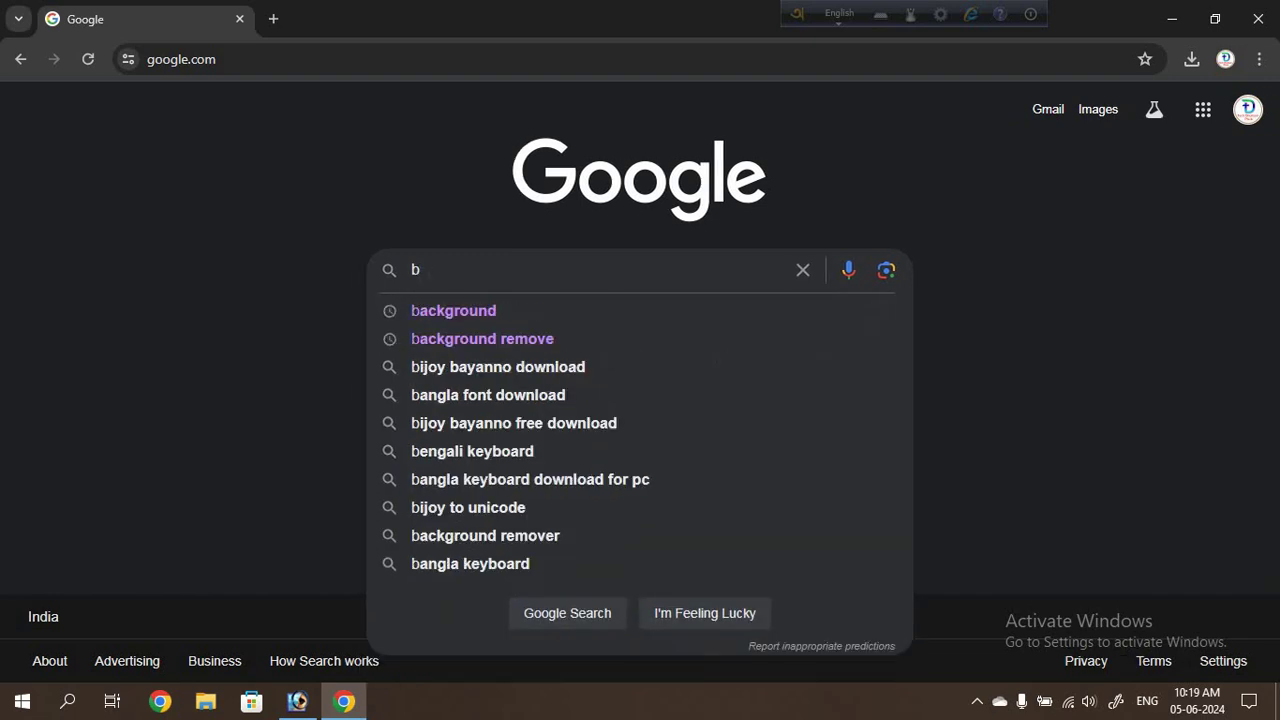
text(angla )
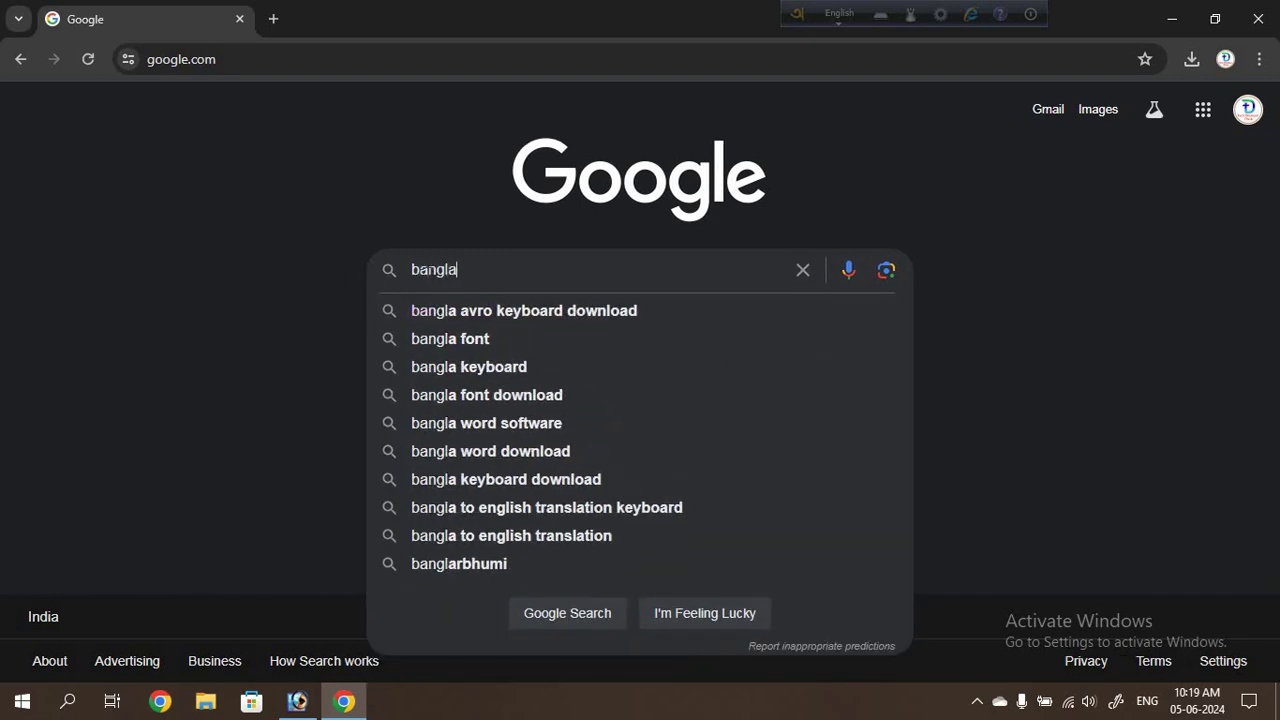
text(font)
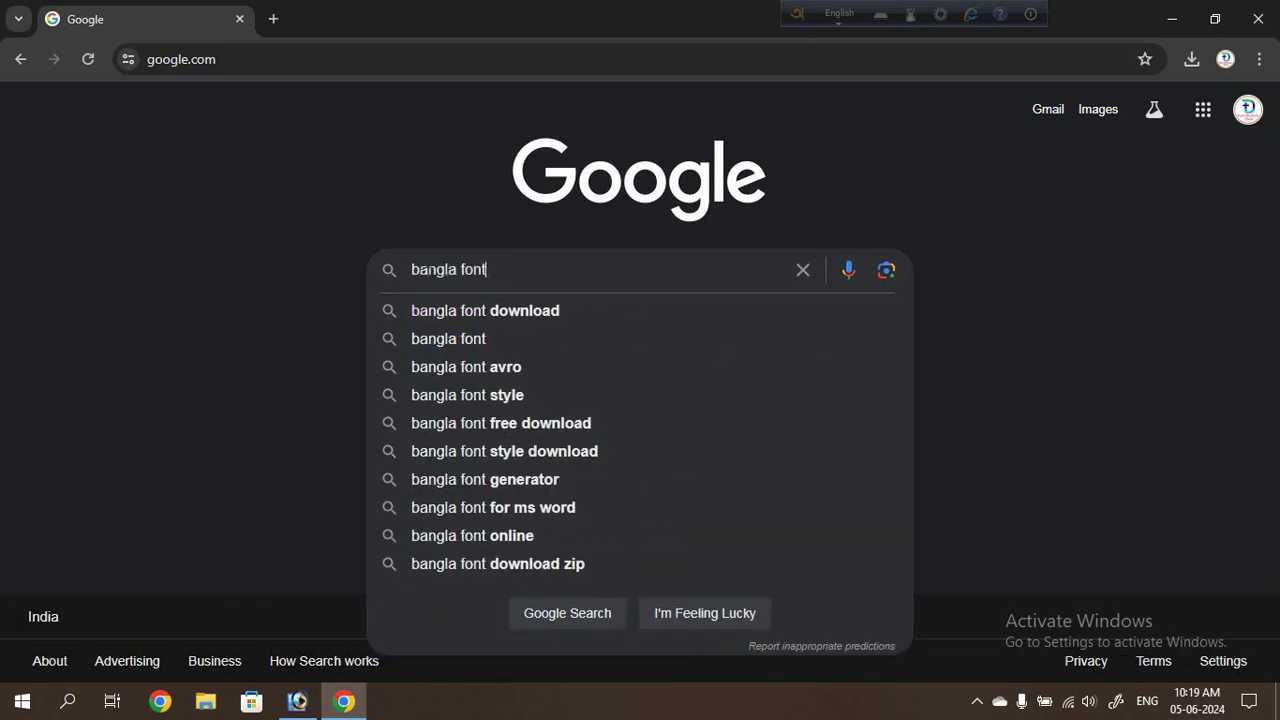
click(520, 306)
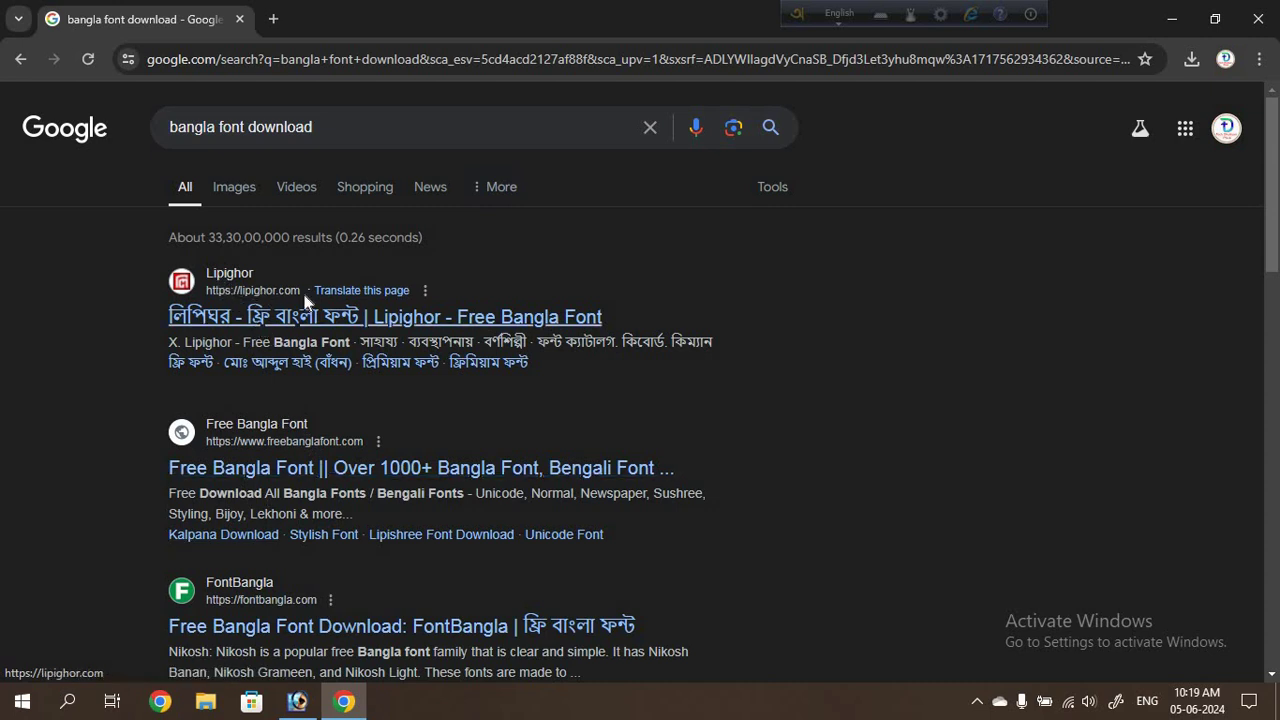
Look over the search results and open FontBD's free Bangla fonts page.
scroll(500, 430, down, 2)
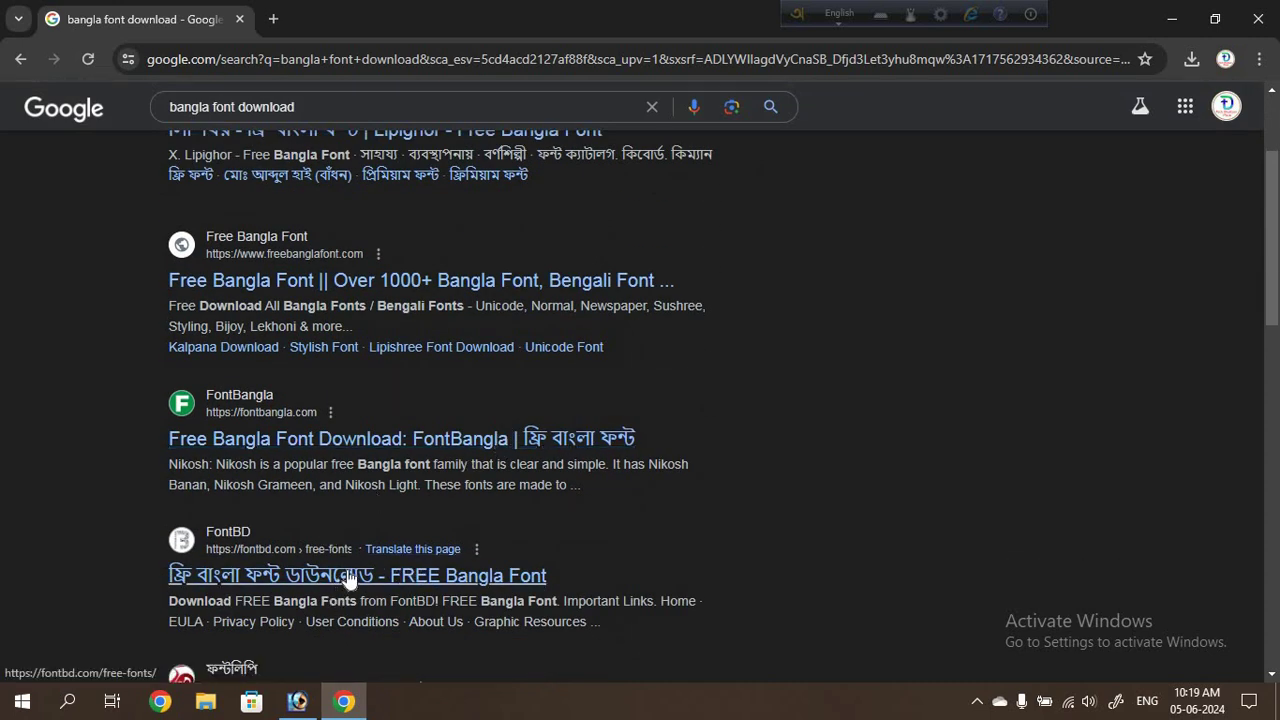
scroll(400, 390, up, 2)
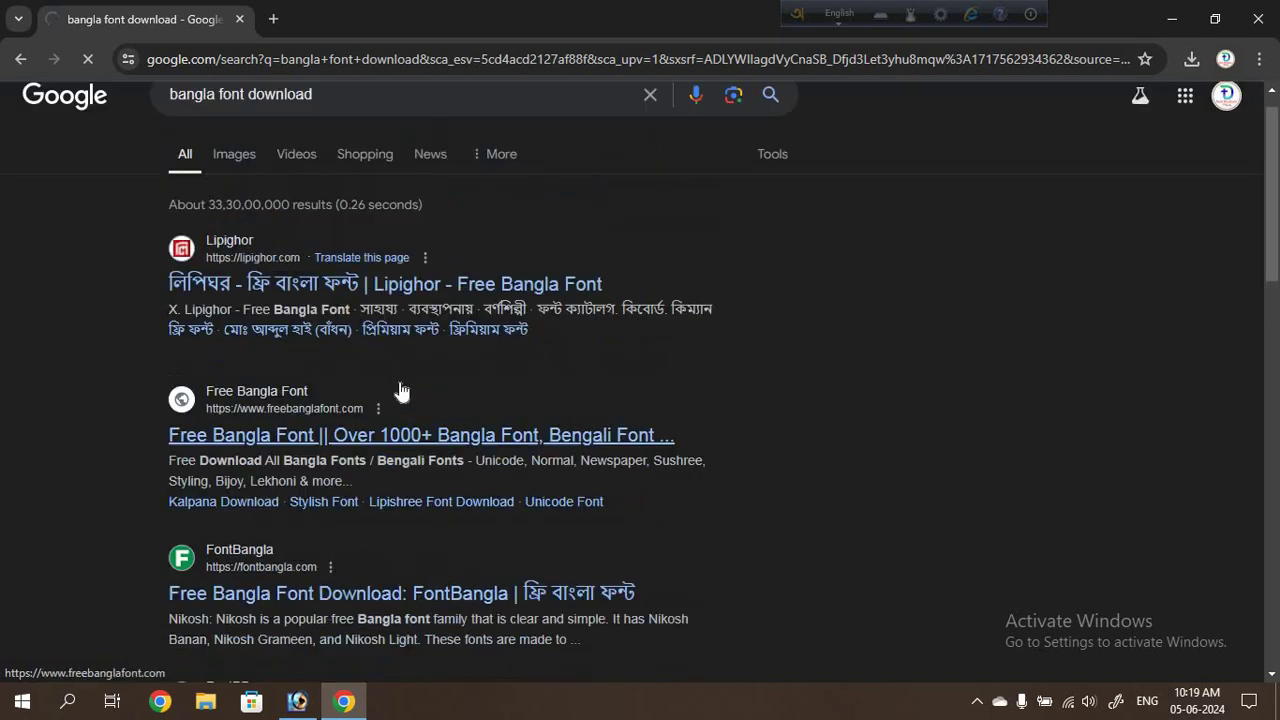
scroll(308, 557, down, 2)
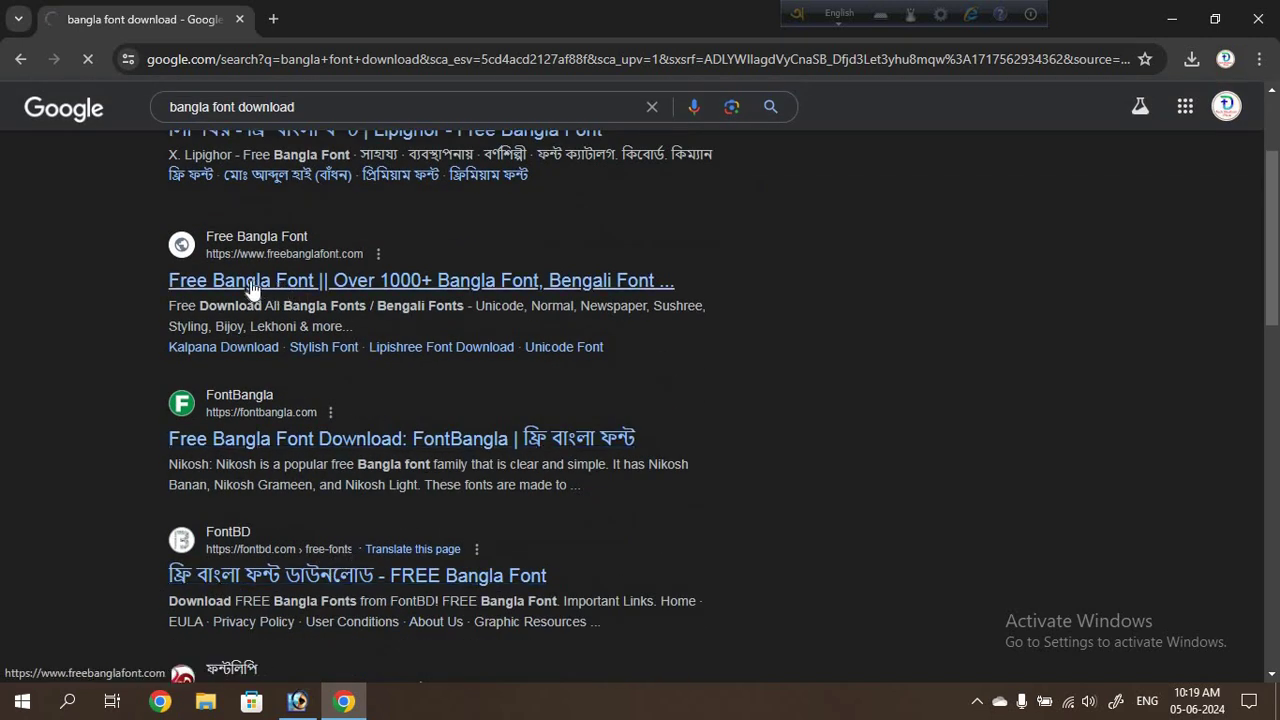
scroll(371, 288, up, 2)
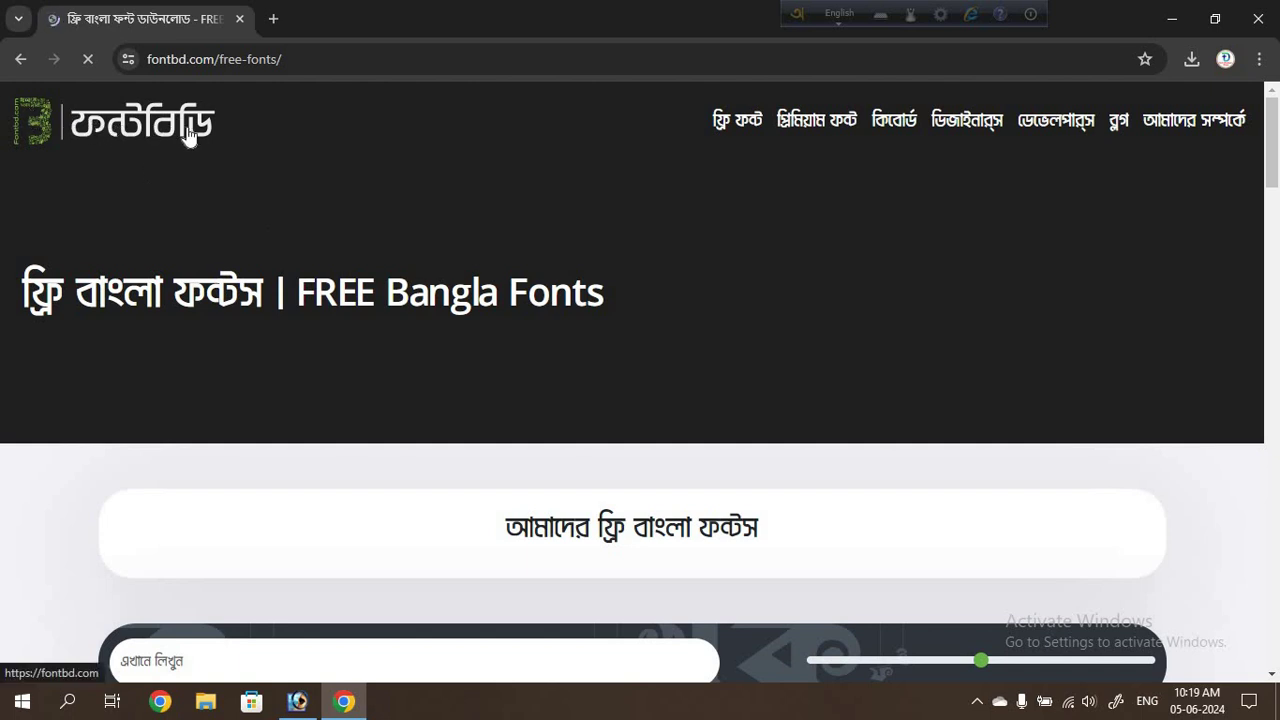
Browse the free Bangla font previews on the FontBD page to find a font to download.
scroll(1064, 241, down, 3)
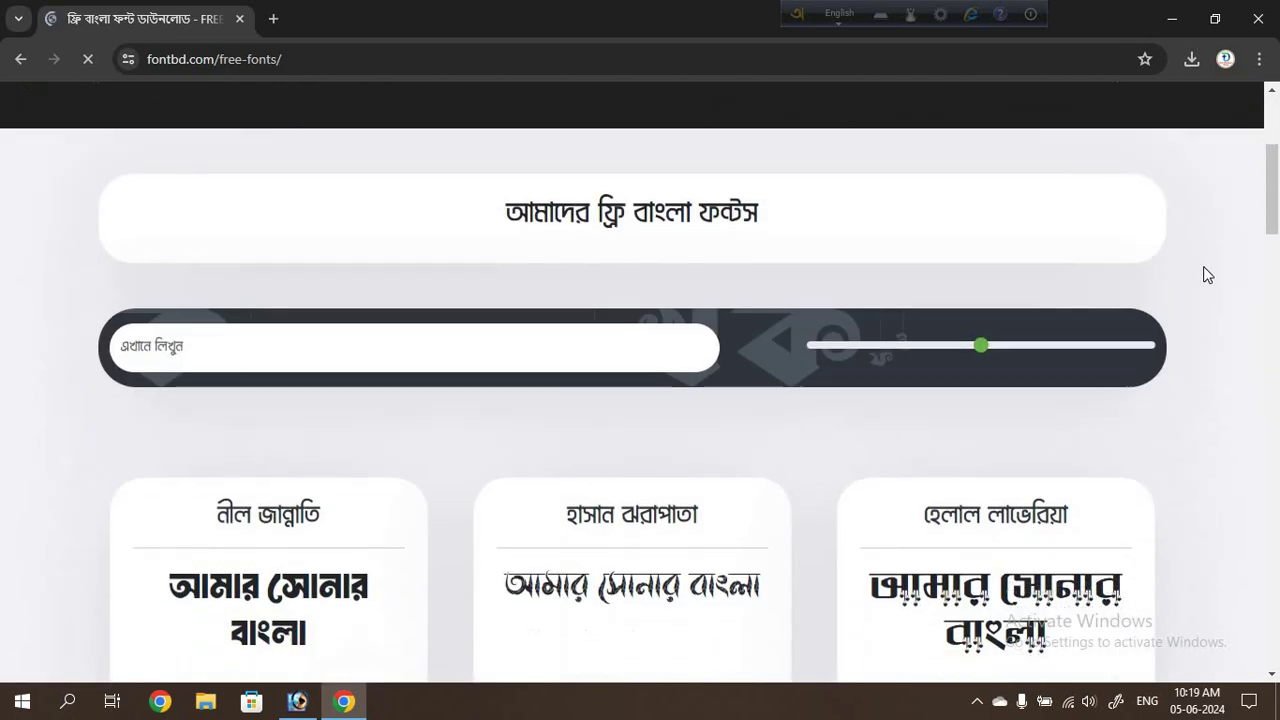
scroll(1200, 268, down, 2)
scroll(1148, 271, down, 2)
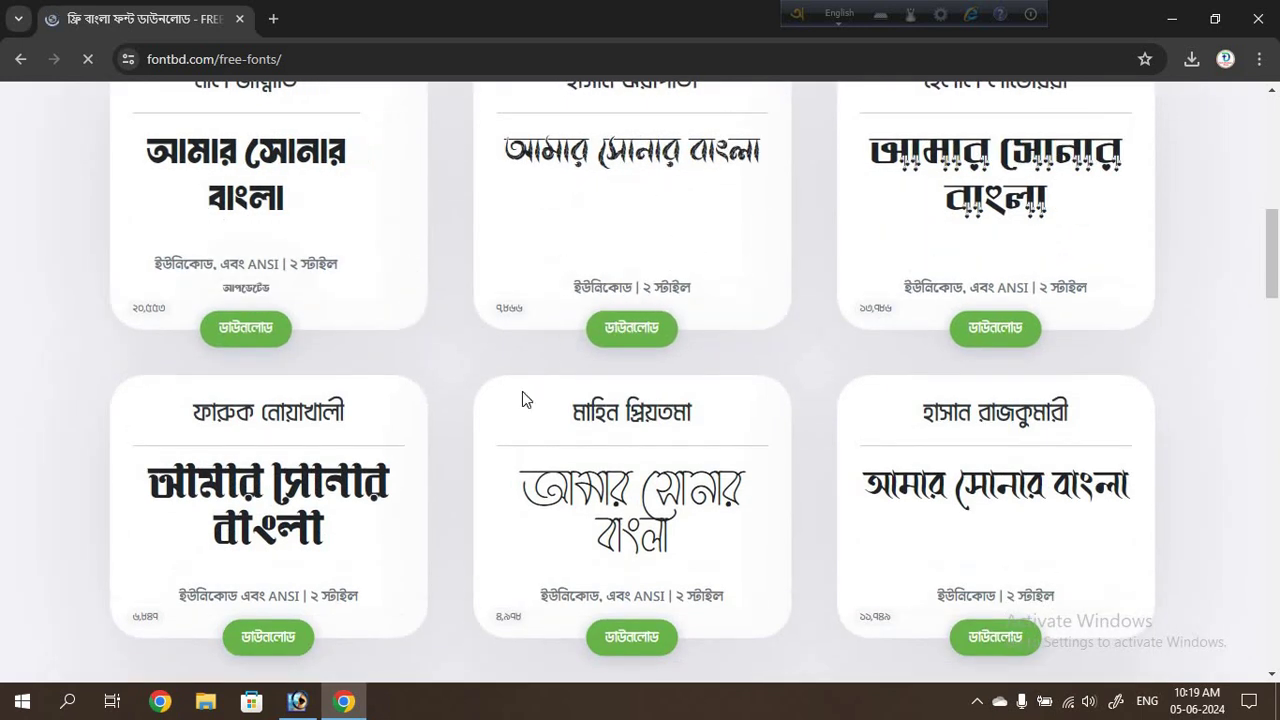
scroll(1243, 443, down, 1)
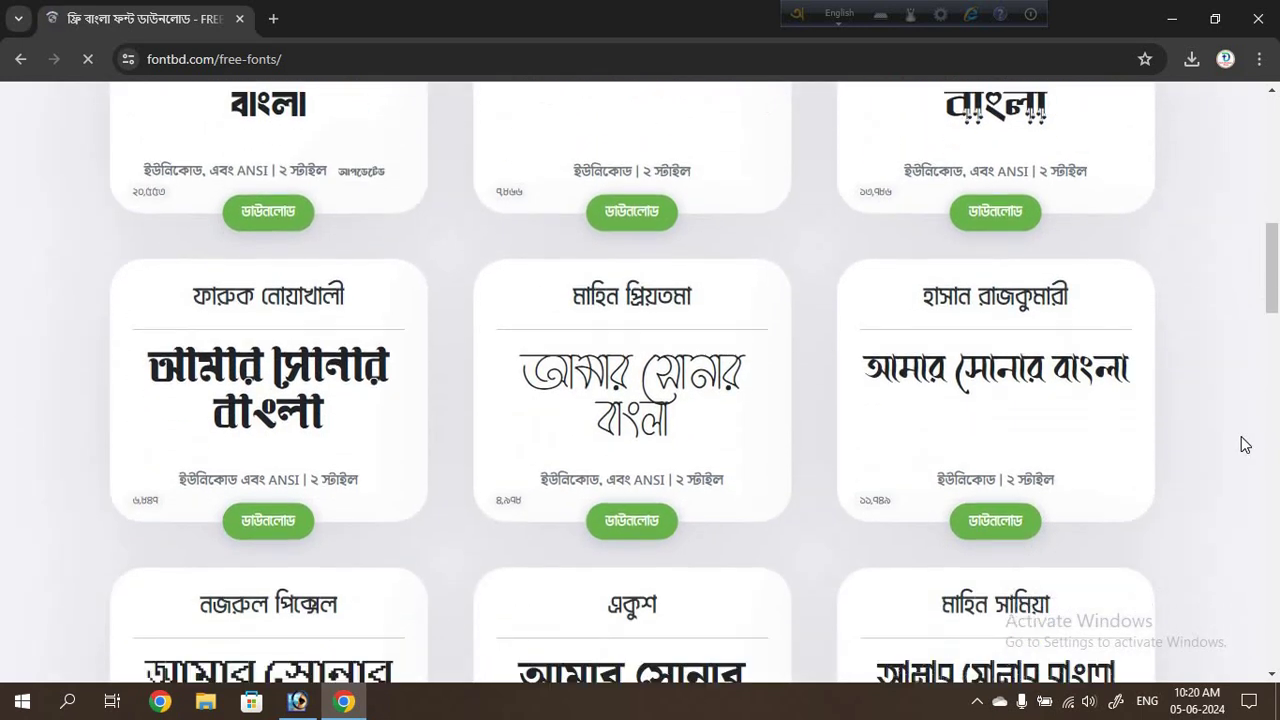
scroll(1243, 443, down, 3)
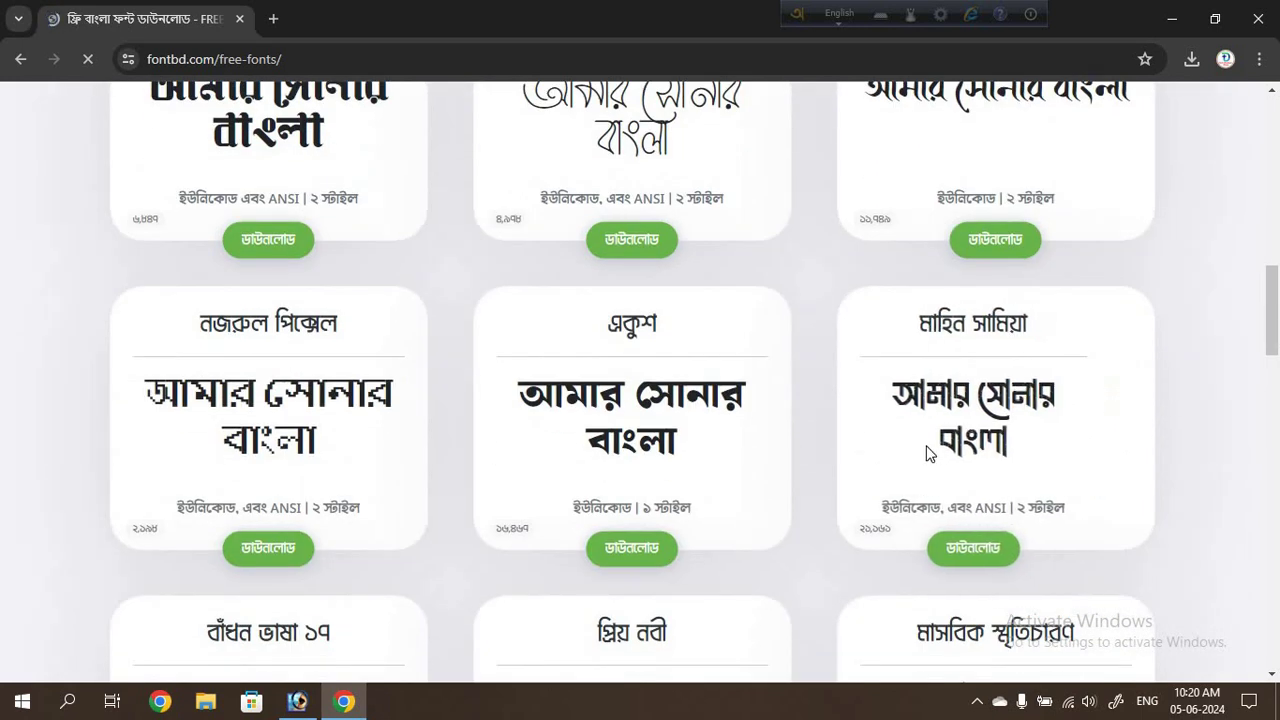
scroll(851, 446, down, 5)
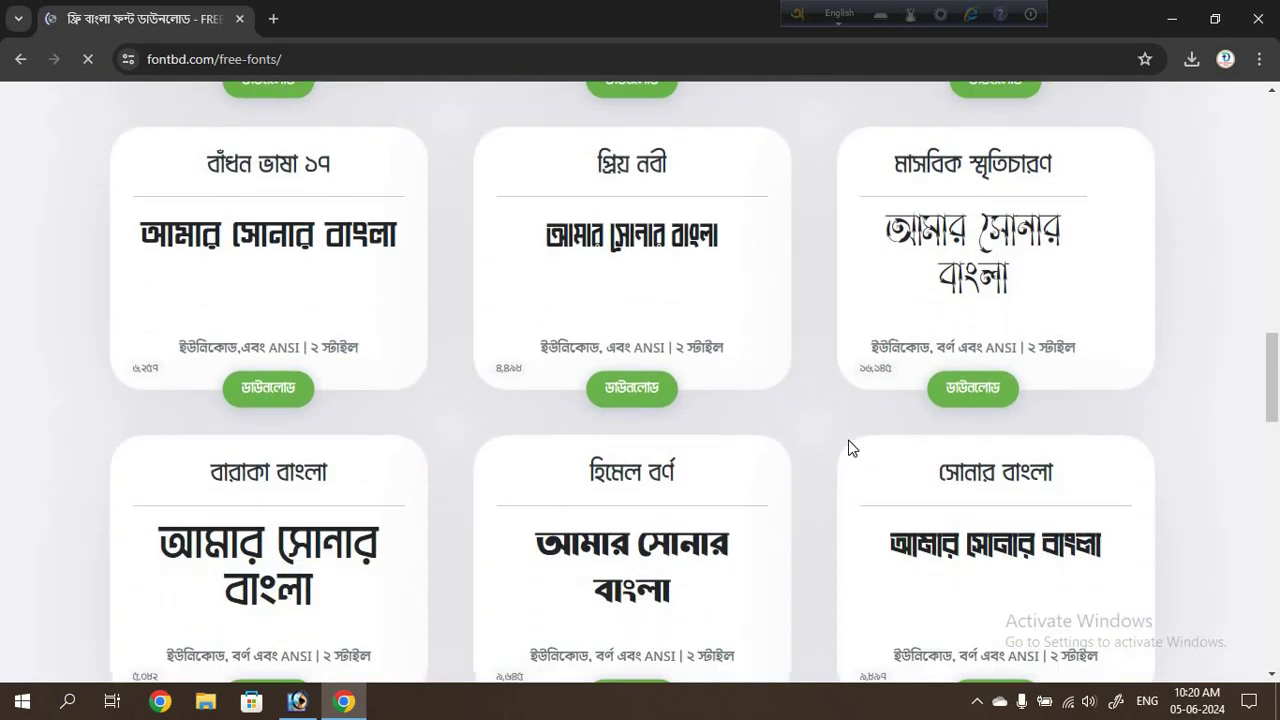
scroll(1128, 408, down, 3)
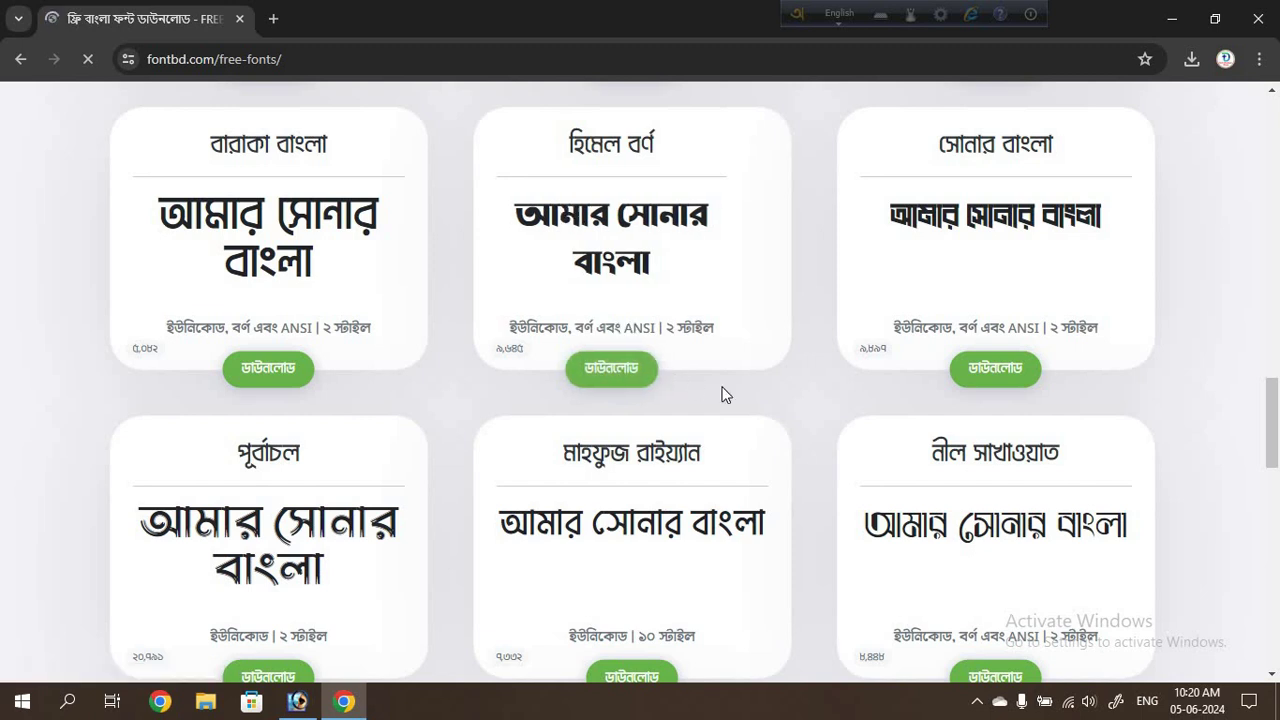
scroll(745, 390, down, 3)
scroll(750, 392, down, 2)
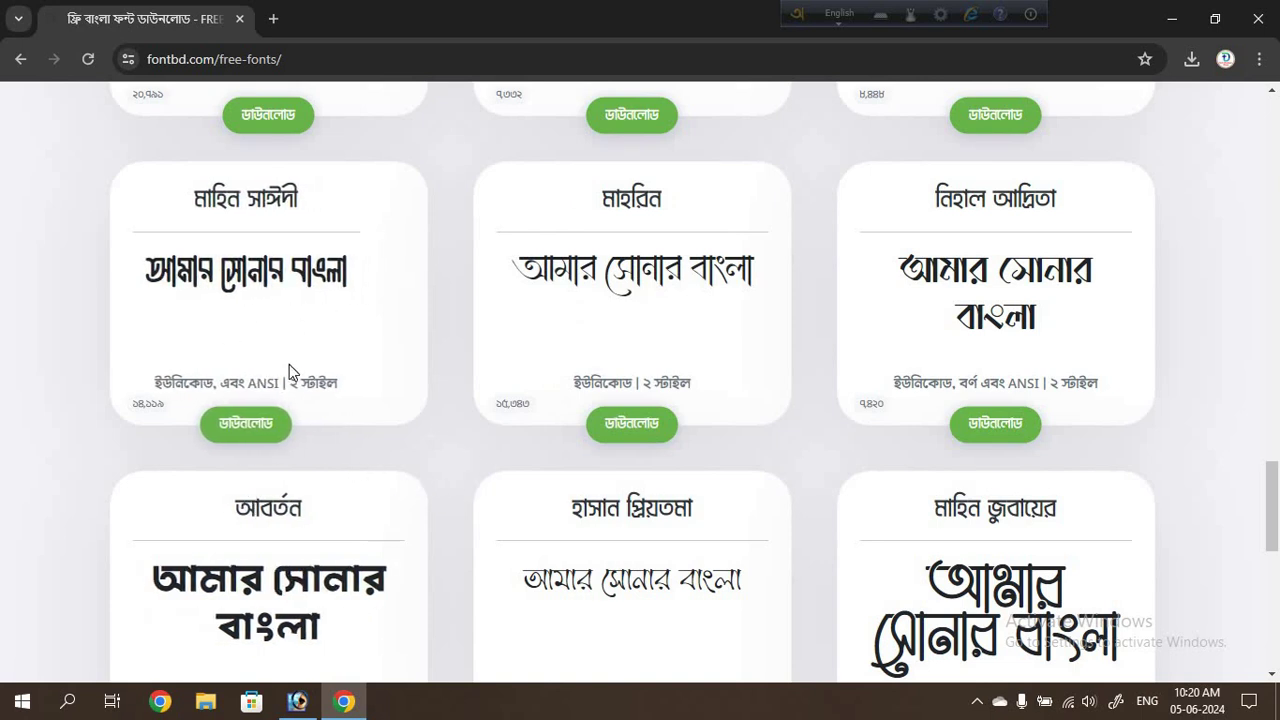
Open the Mahin Sayeedi font's page on FontBD and download the font.
click(249, 428)
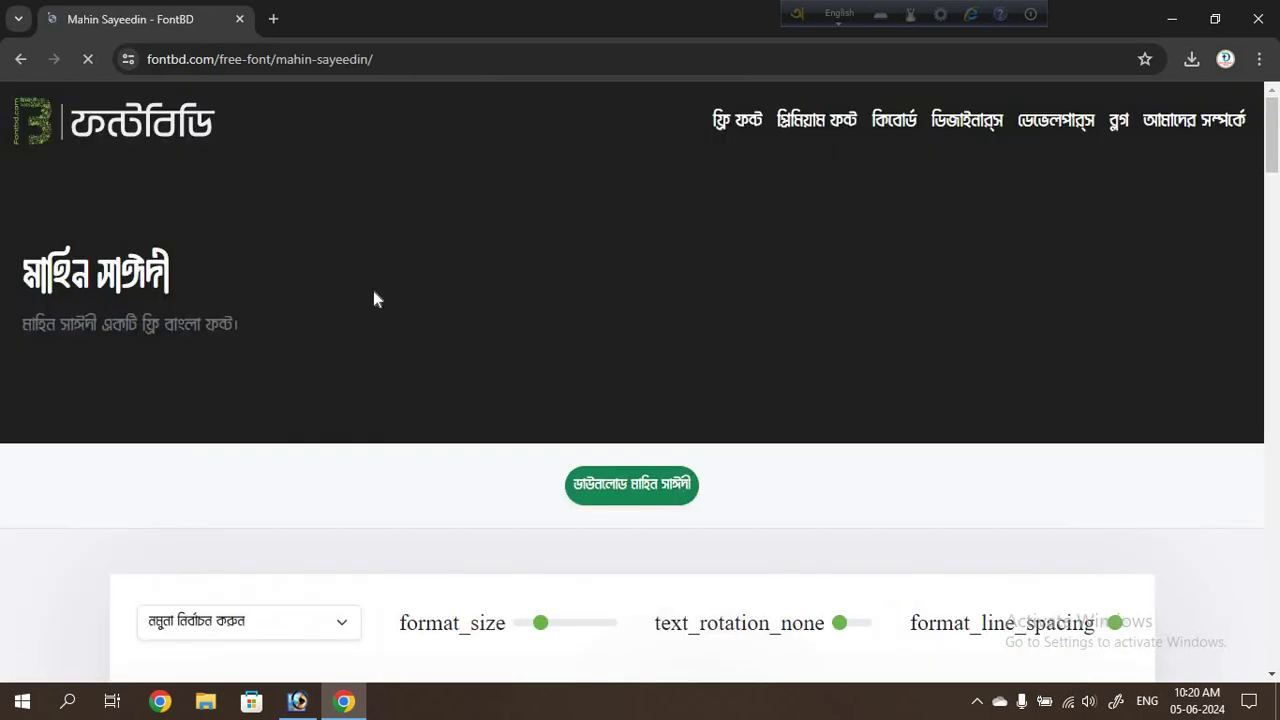
scroll(481, 378, down, 1)
scroll(481, 378, down, 3)
scroll(485, 325, up, 1)
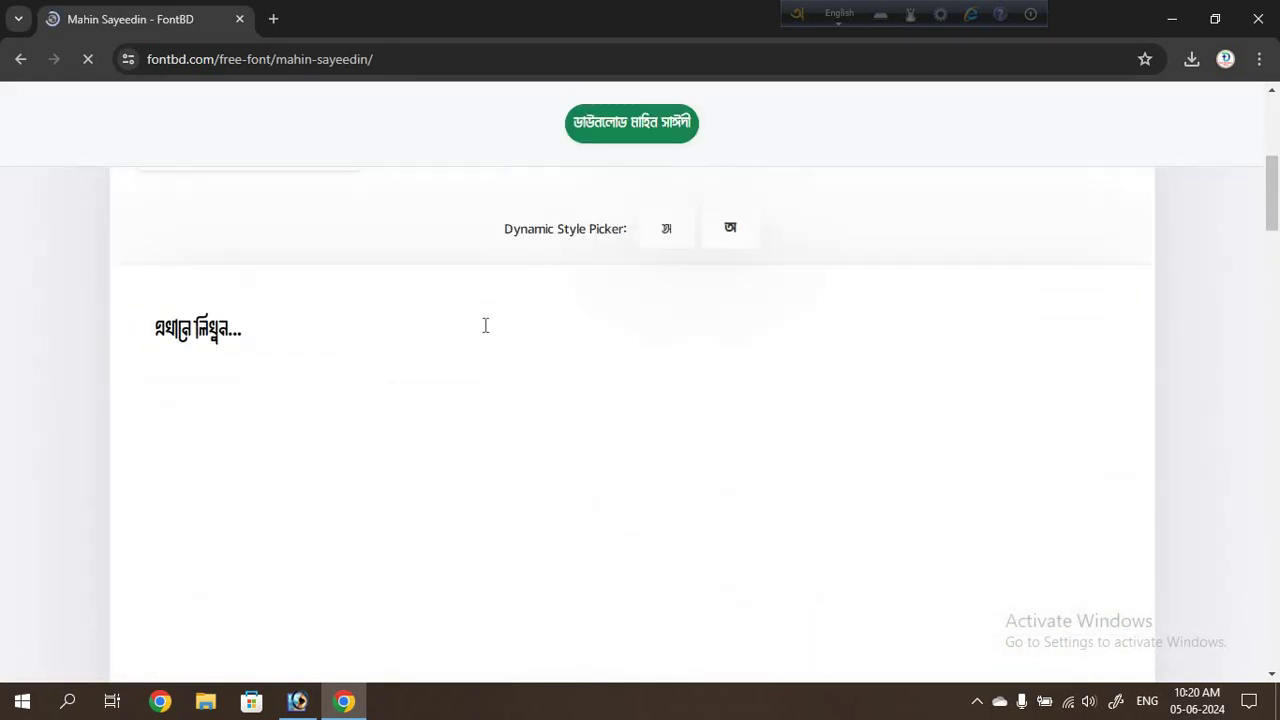
click(645, 133)
scroll(1021, 214, down, 3)
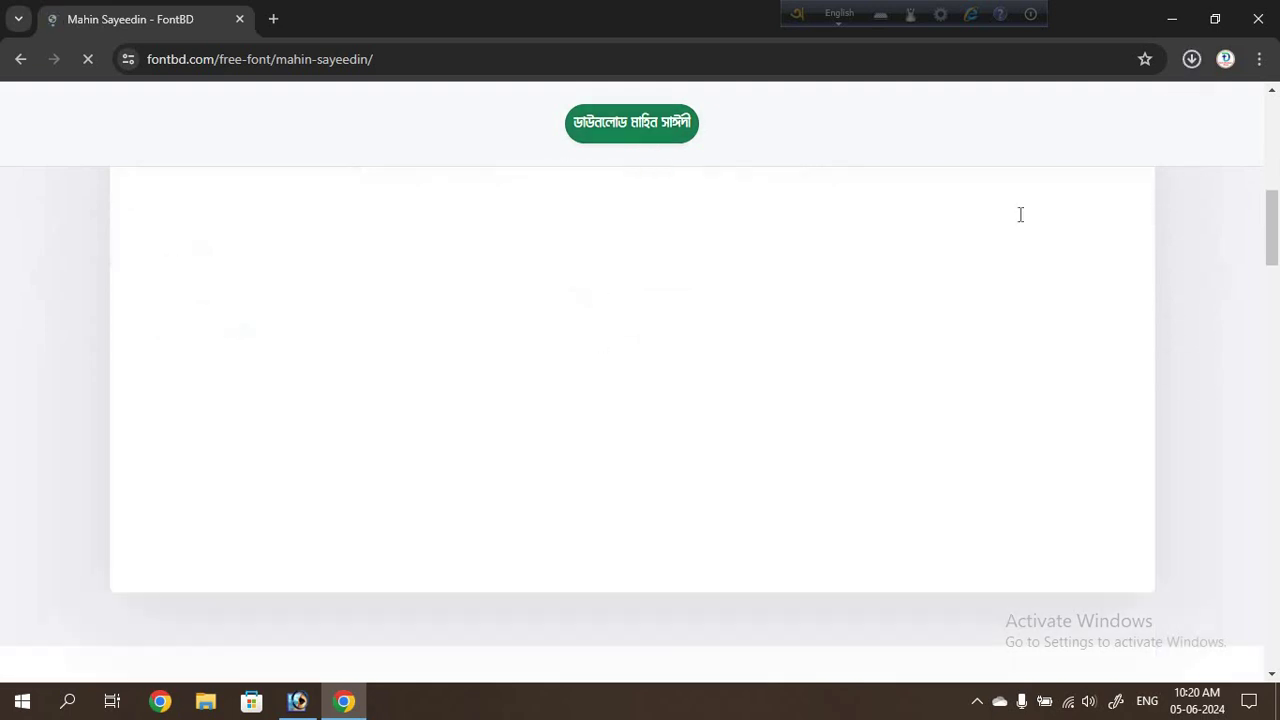
click(1193, 60)
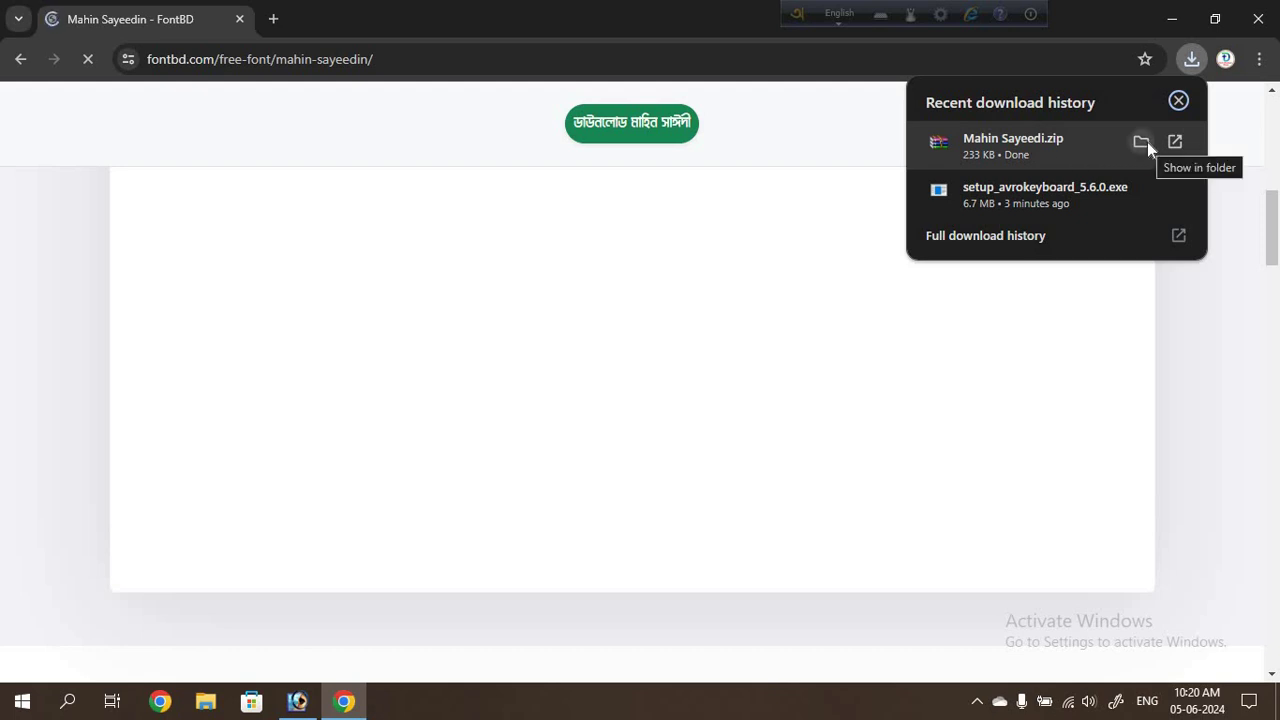
click(1141, 142)
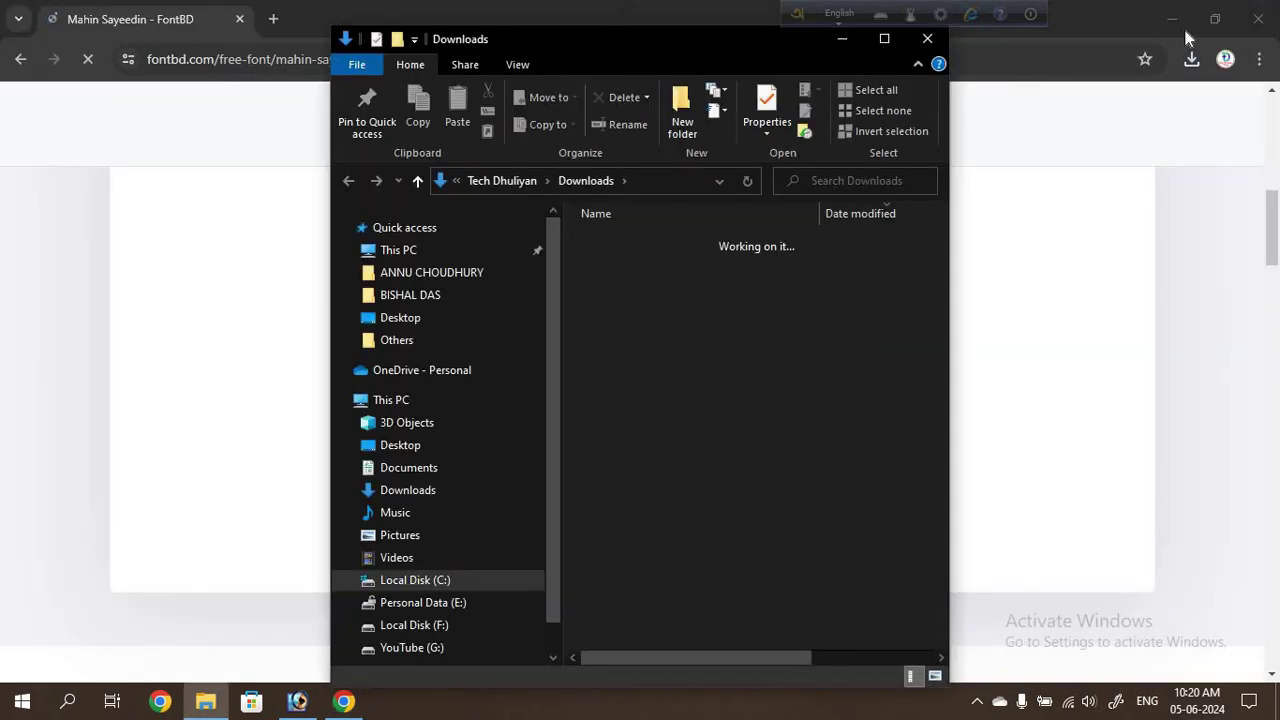
click(1174, 24)
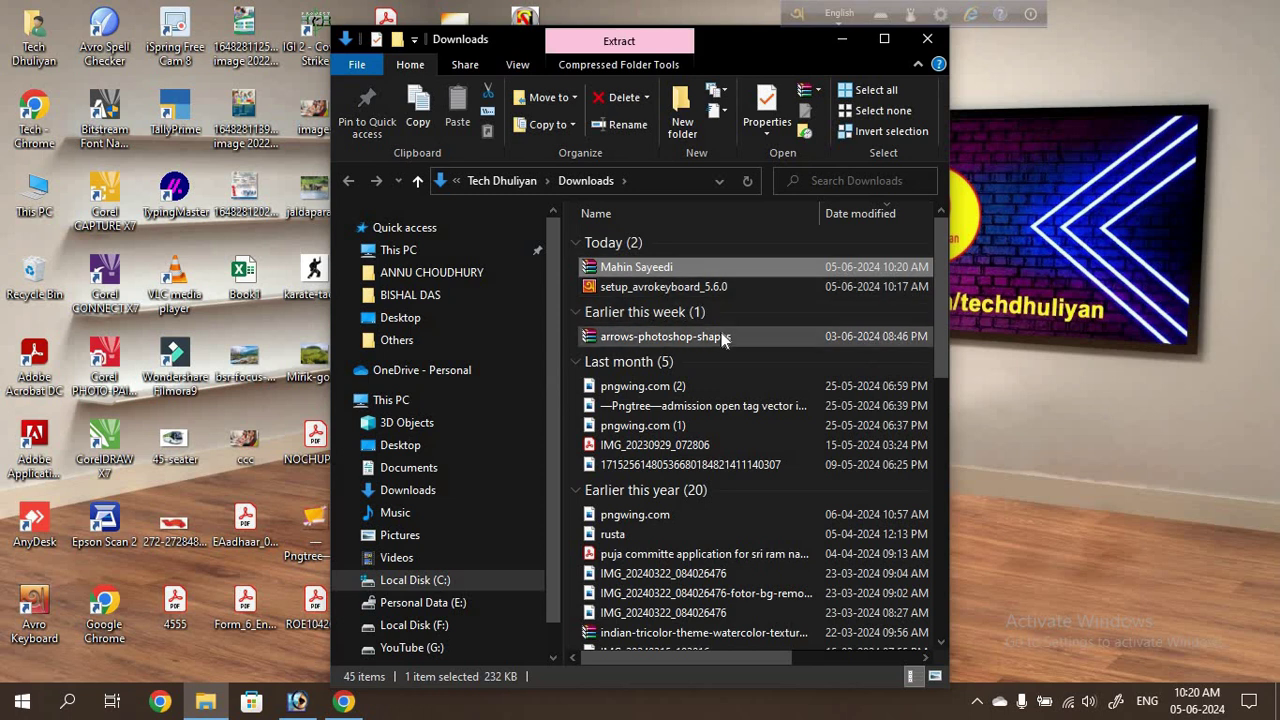
Extract the Mahin Sayeedi archive into its own Mahin Sayeedi folder in Downloads.
double_click(590, 270)
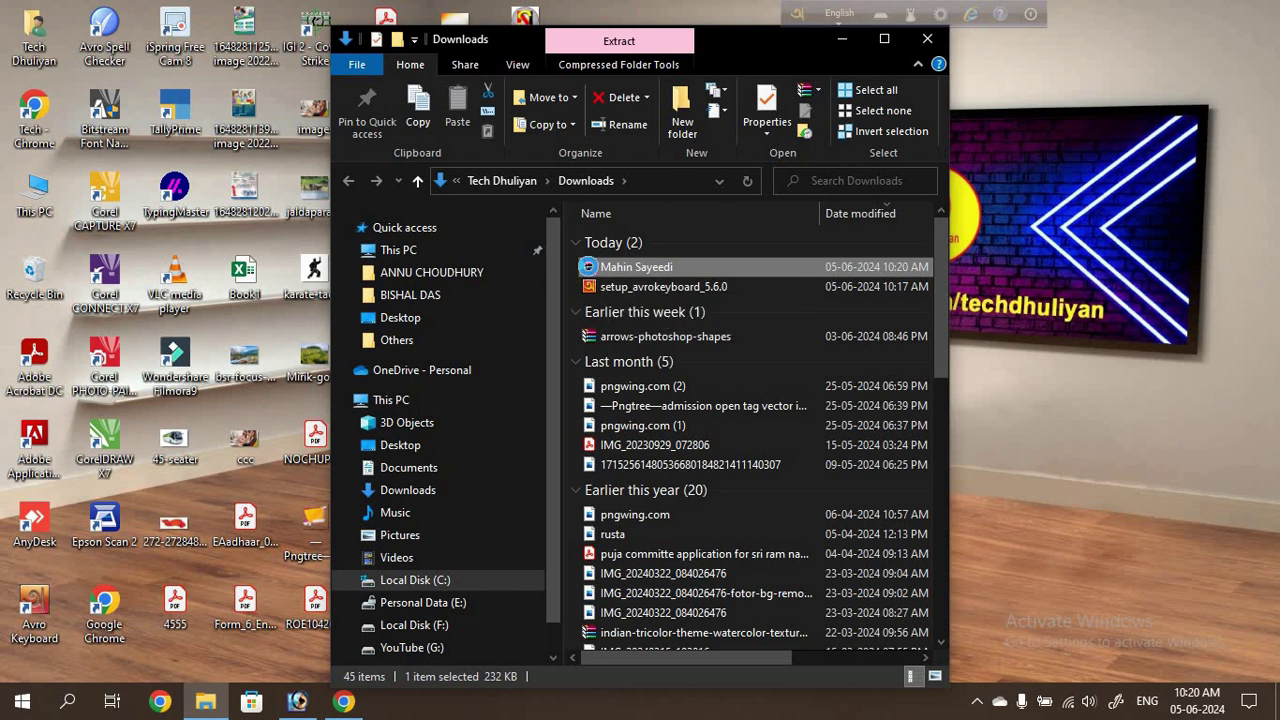
right_click(590, 268)
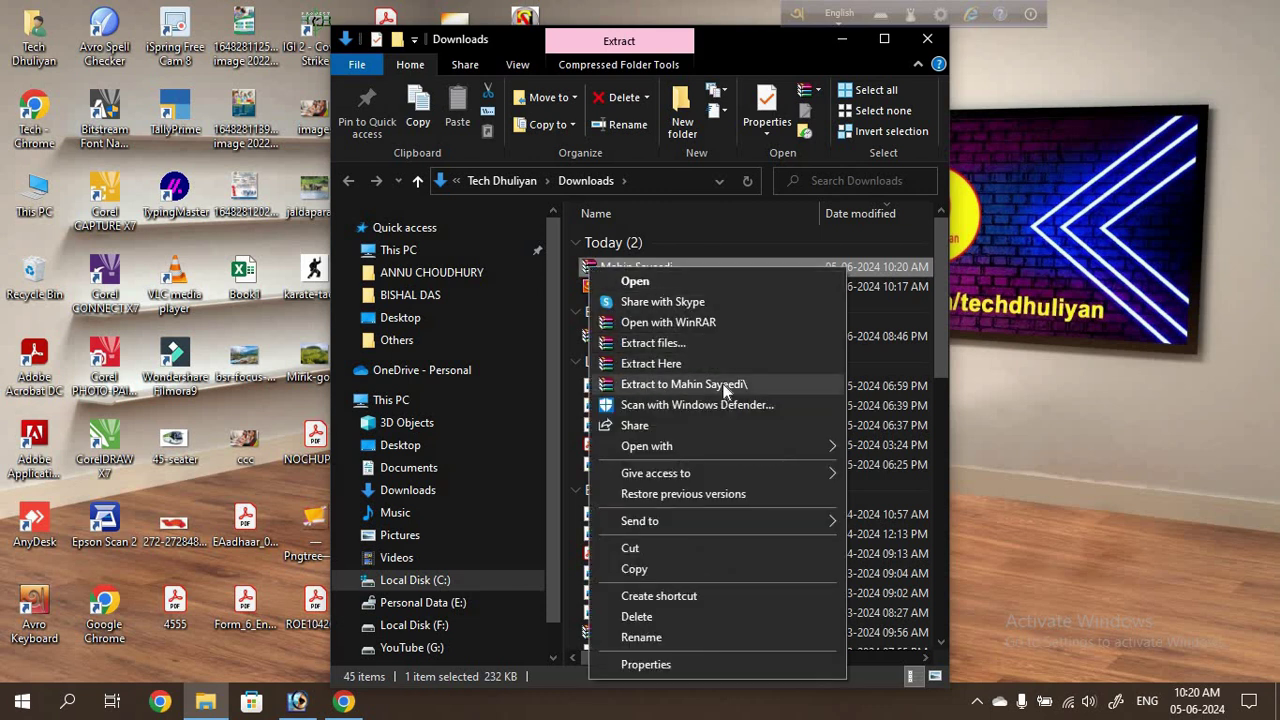
click(690, 385)
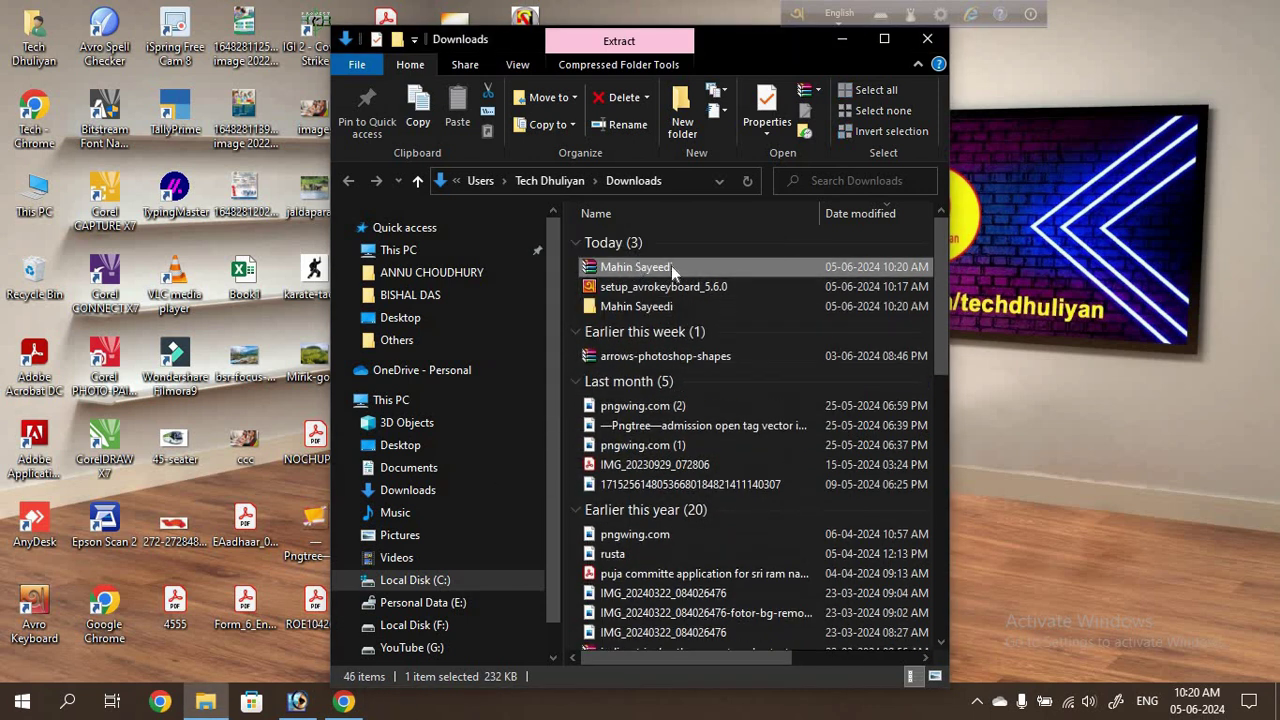
Install the FN Mahin Sayeedi ANSI V1 font from the extracted ANSI V1 folder, and close the font preview and folder windows.
double_click(587, 310)
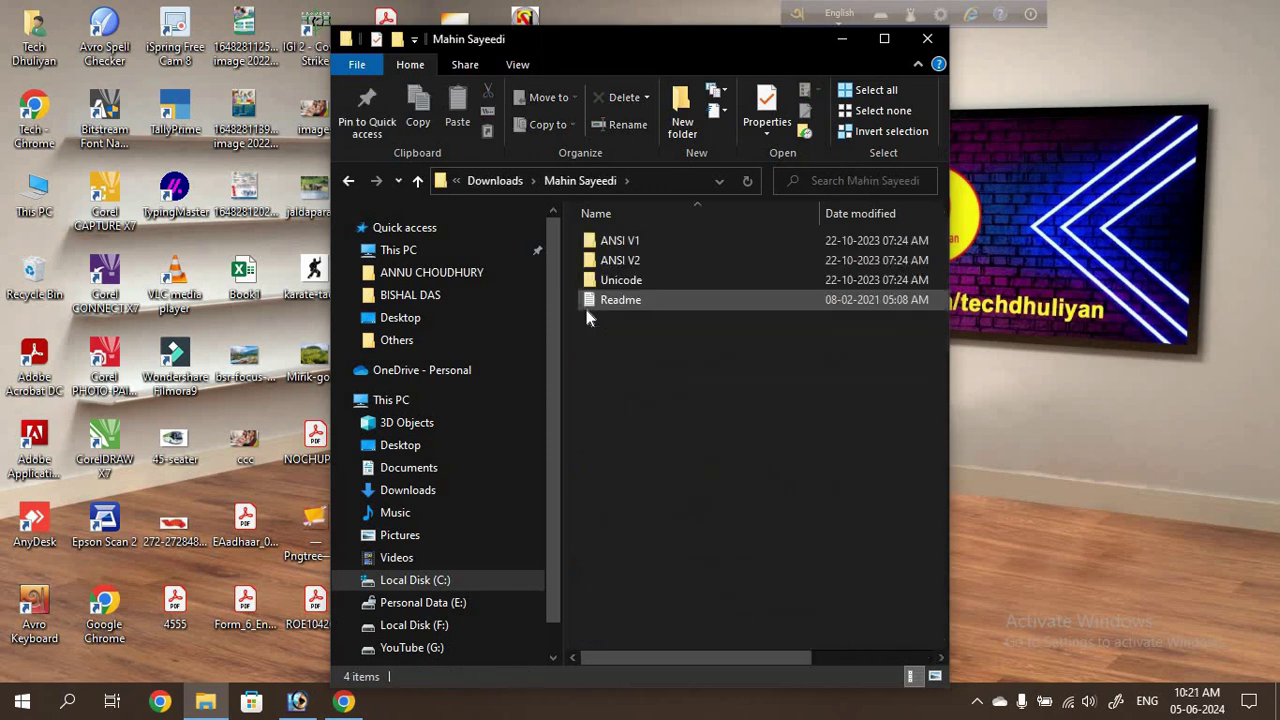
double_click(650, 239)
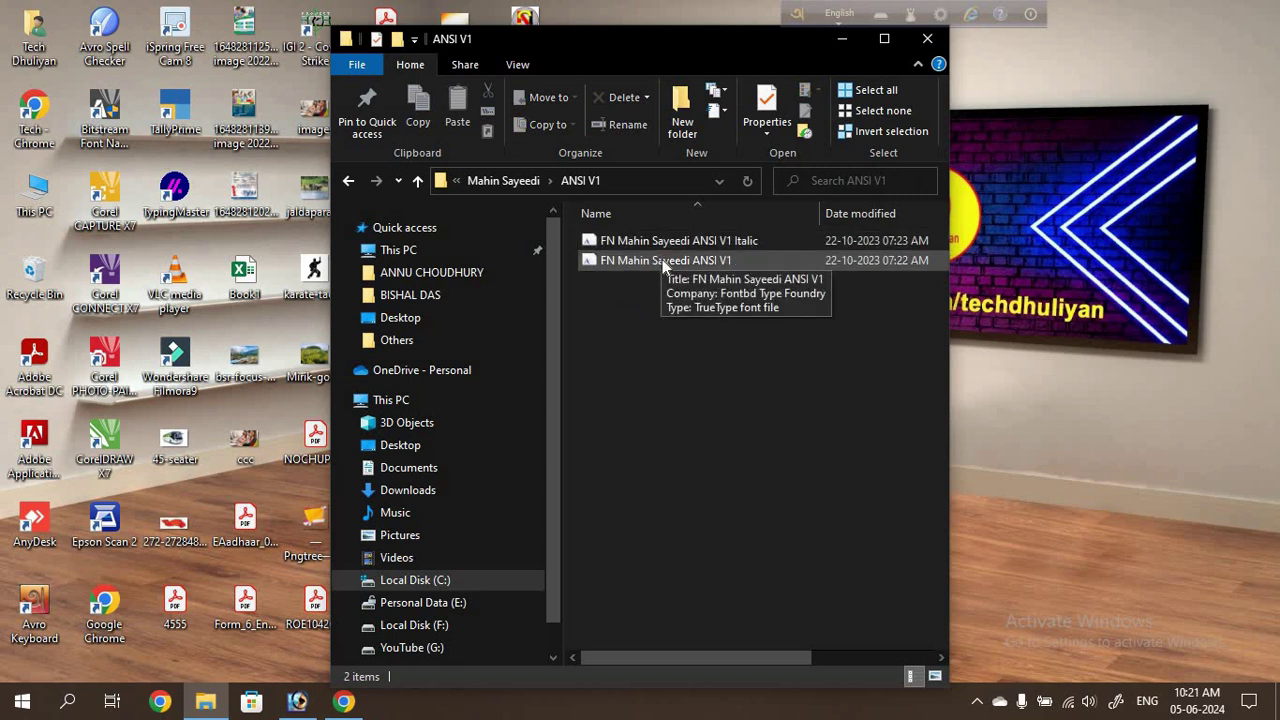
double_click(662, 259)
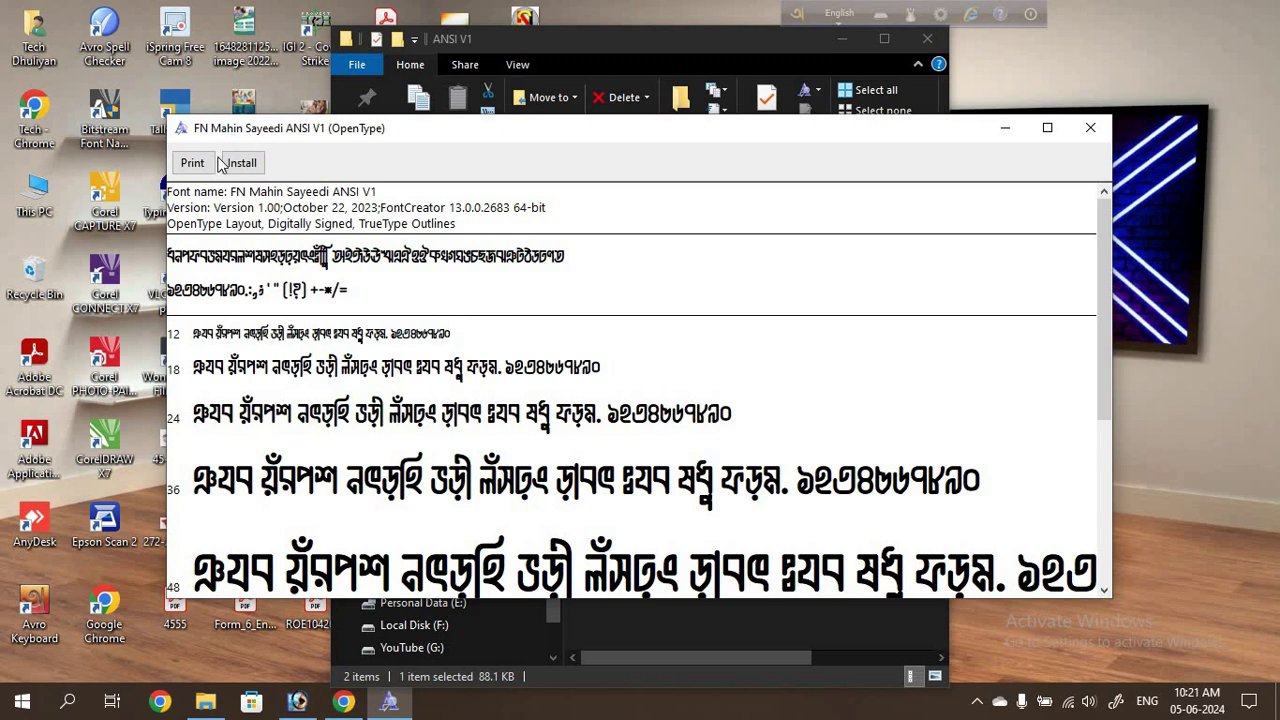
click(244, 166)
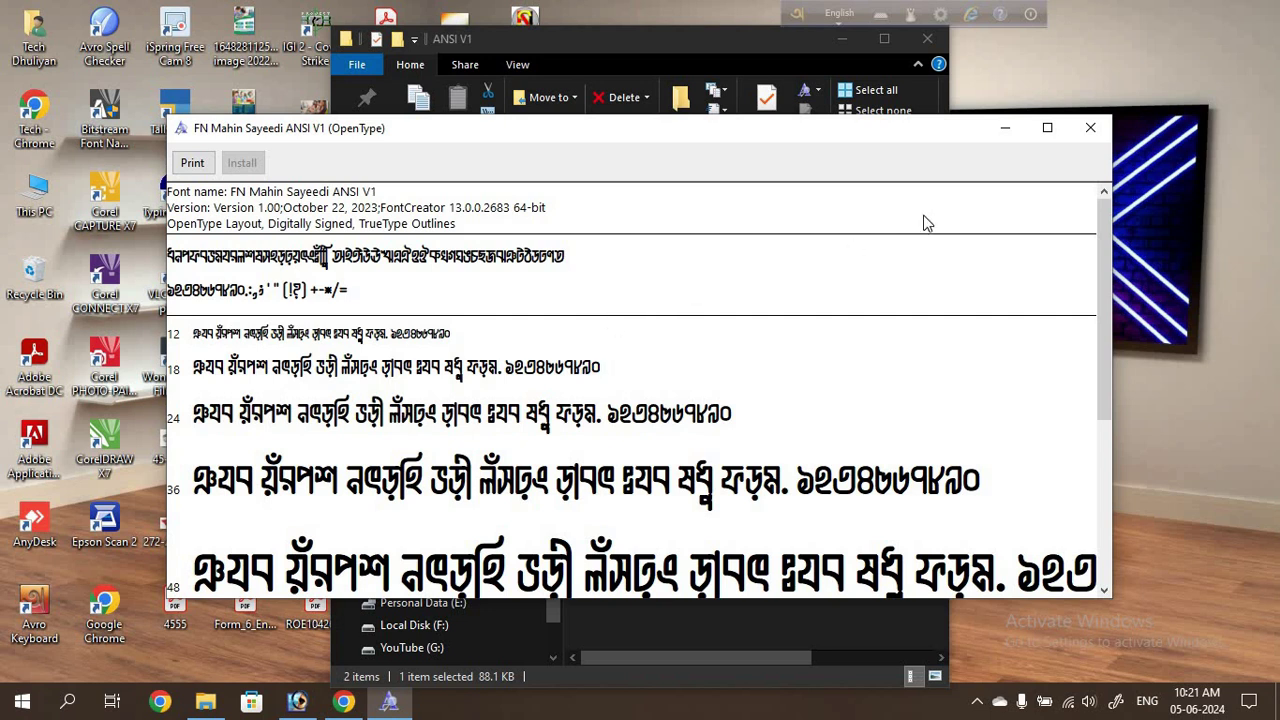
click(1090, 127)
click(928, 40)
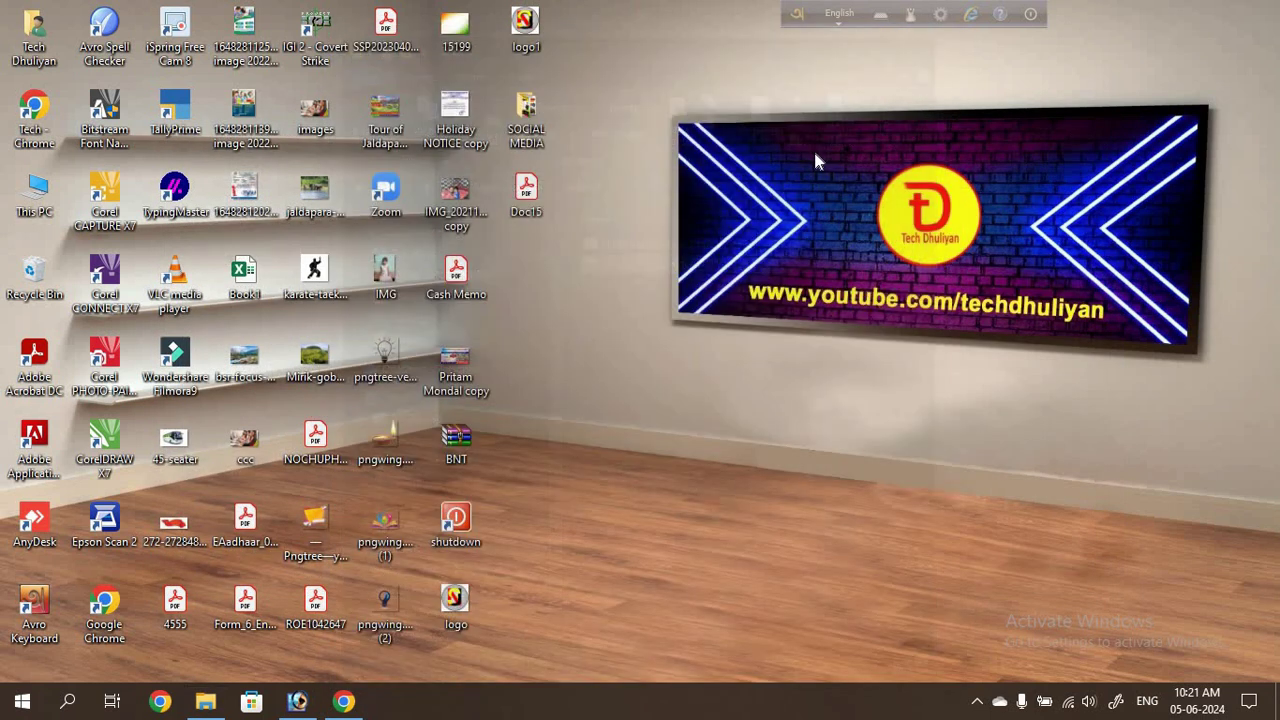
Return to Chrome, dismiss the advertisement on the font page, and switch to Adobe Photoshop.
click(344, 702)
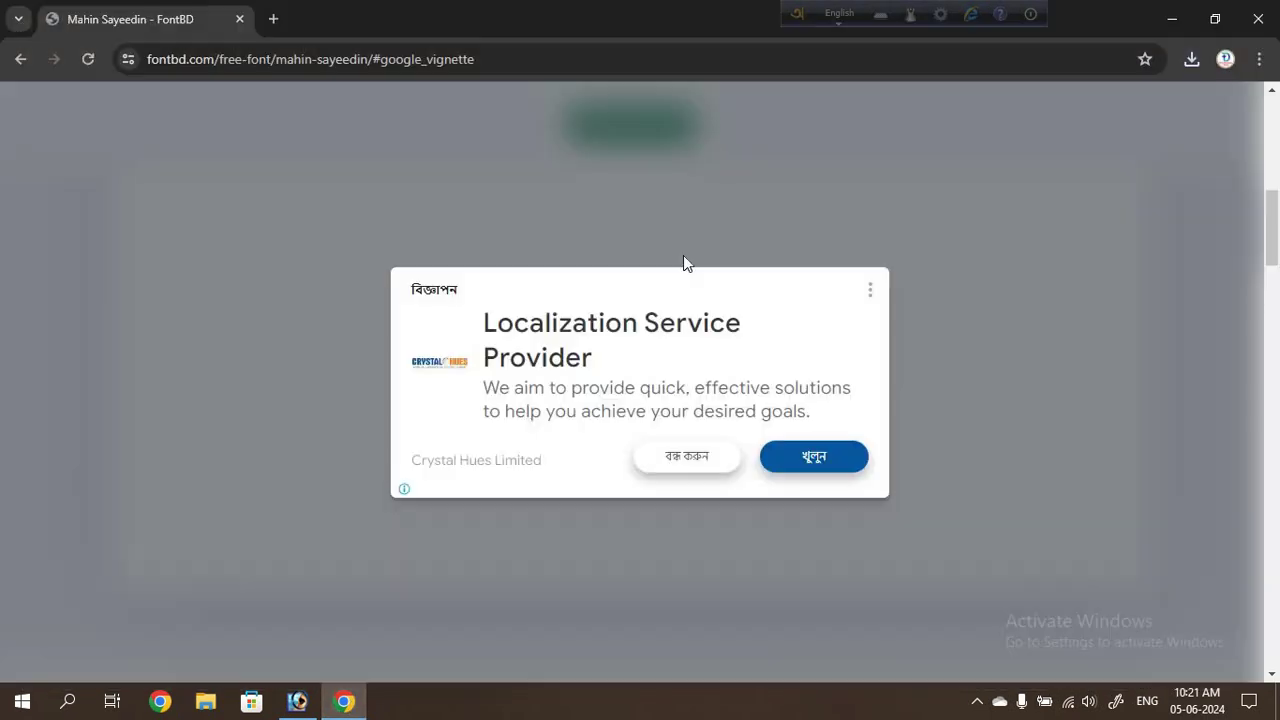
click(685, 458)
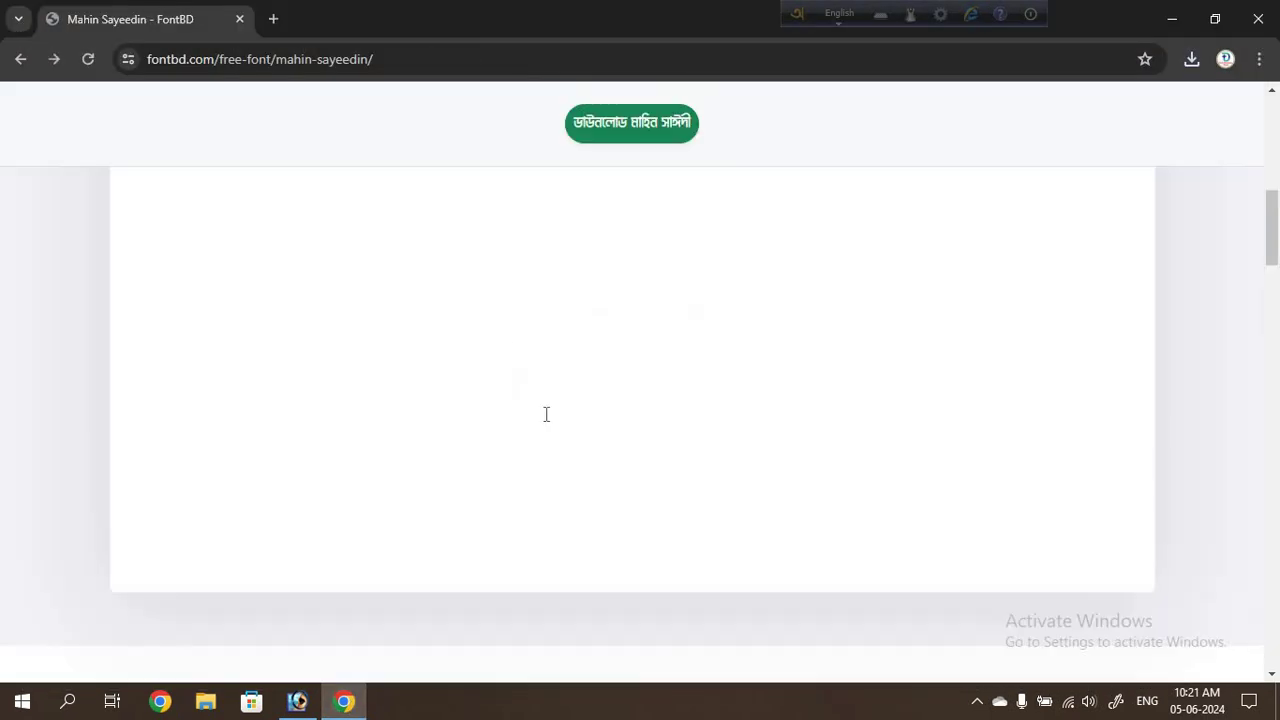
click(298, 703)
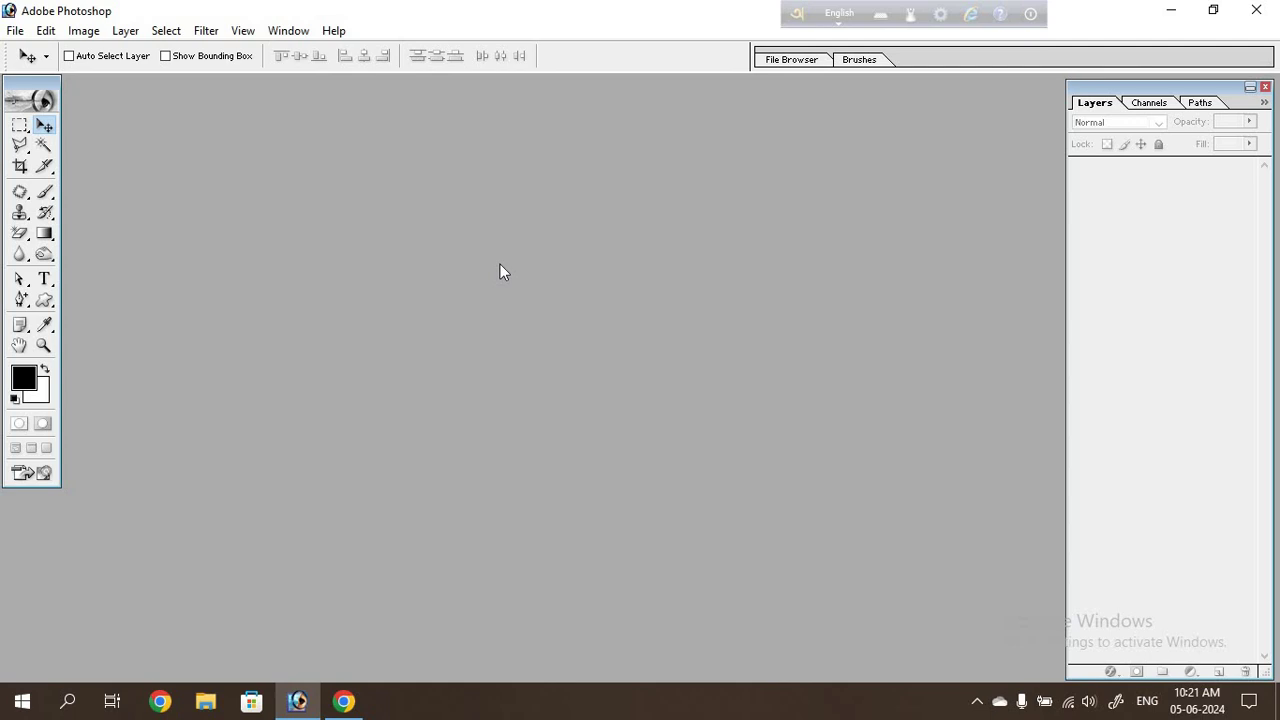
Create a white RGB document of 1366 × 768 pixels at 72 pixels/inch and enlarge its window.
key(ctrl+n)
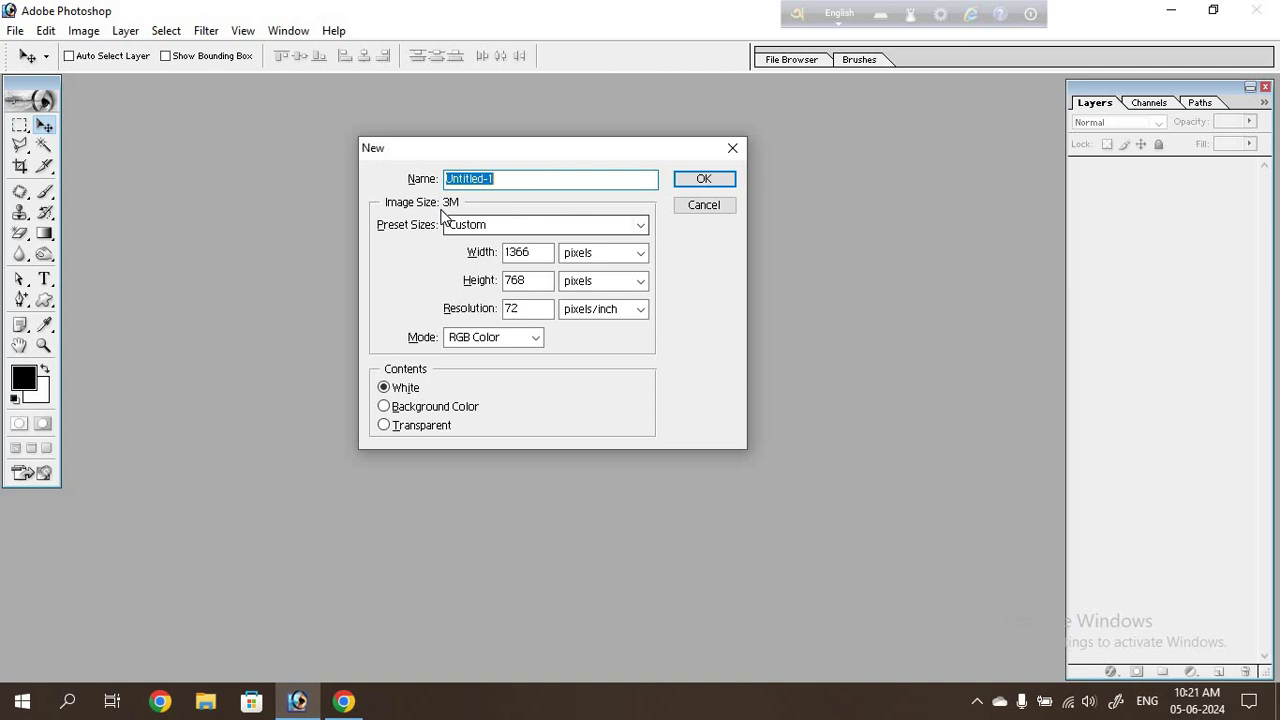
click(718, 180)
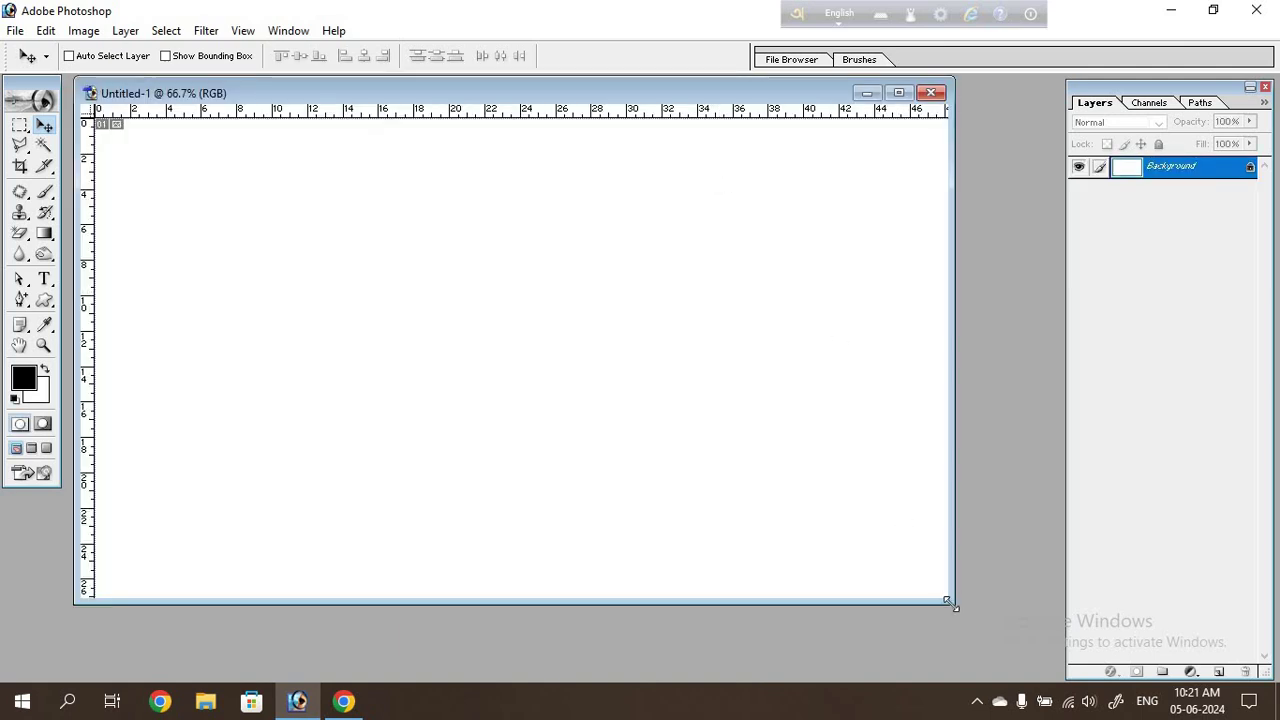
drag(948, 601, 1050, 647)
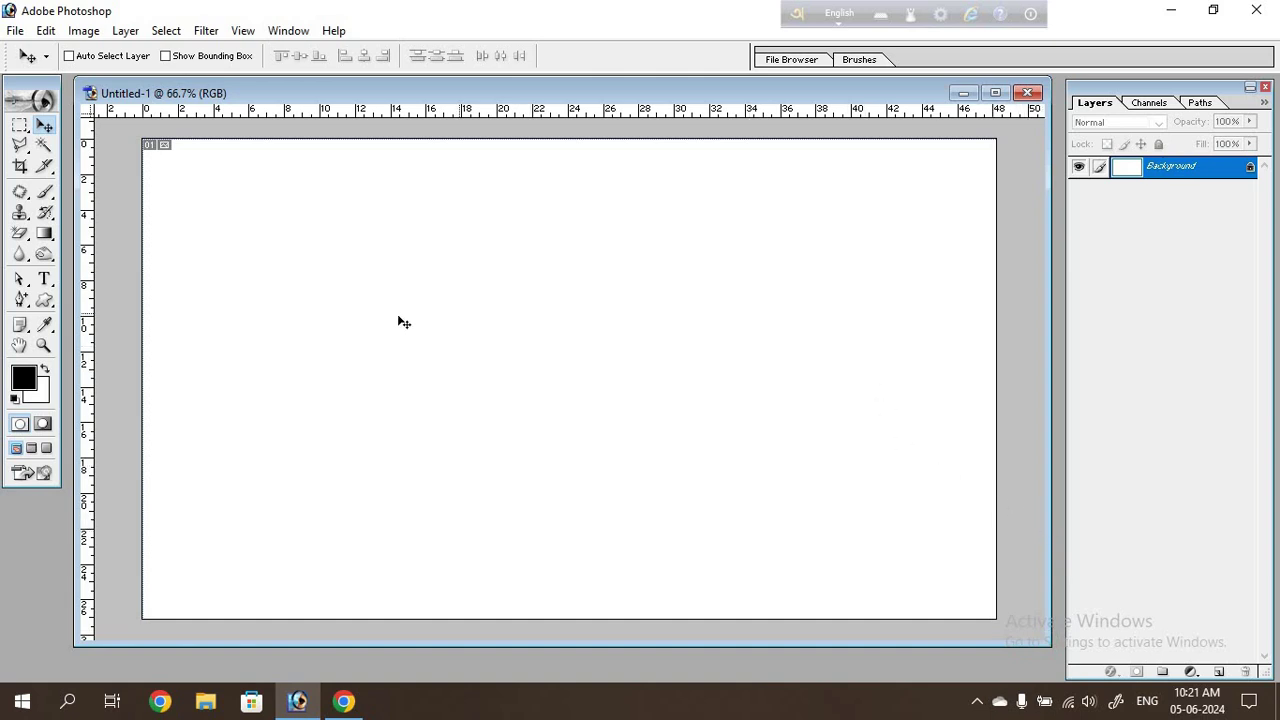
Start a text layer in the left part of the canvas and set its font to FN Mahin Sayeedi ANSI V1.
click(44, 281)
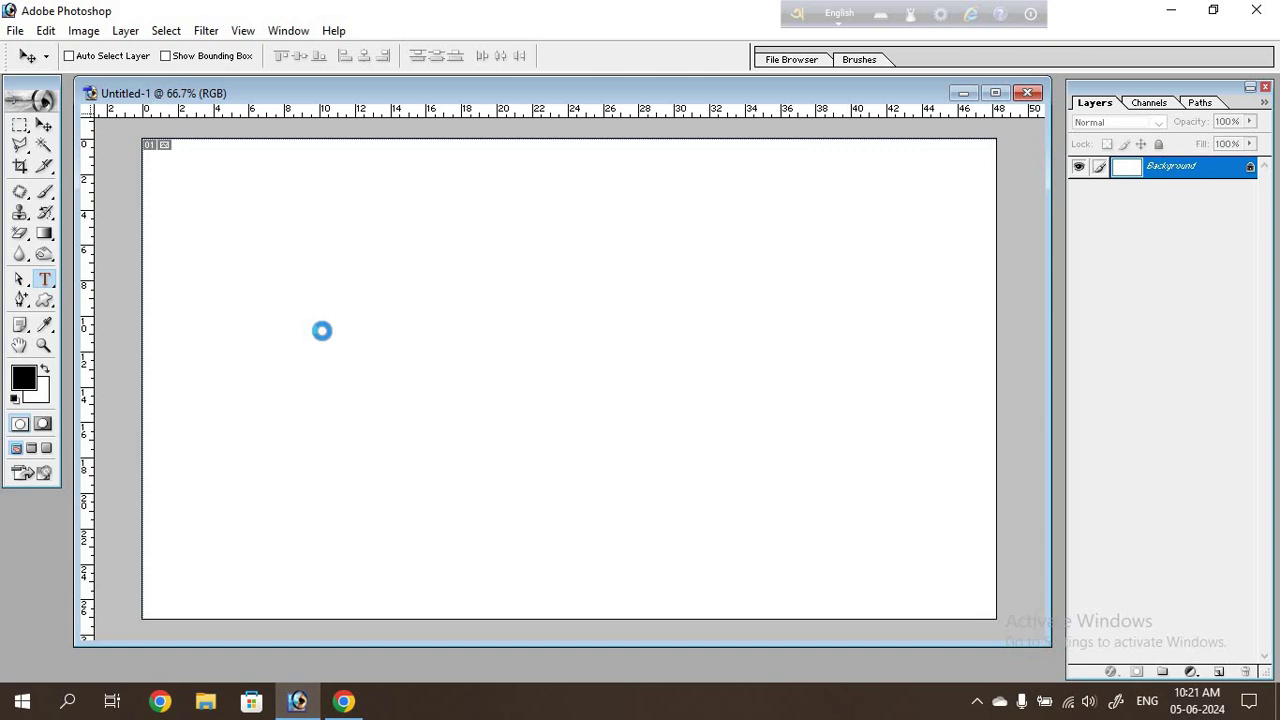
click(290, 350)
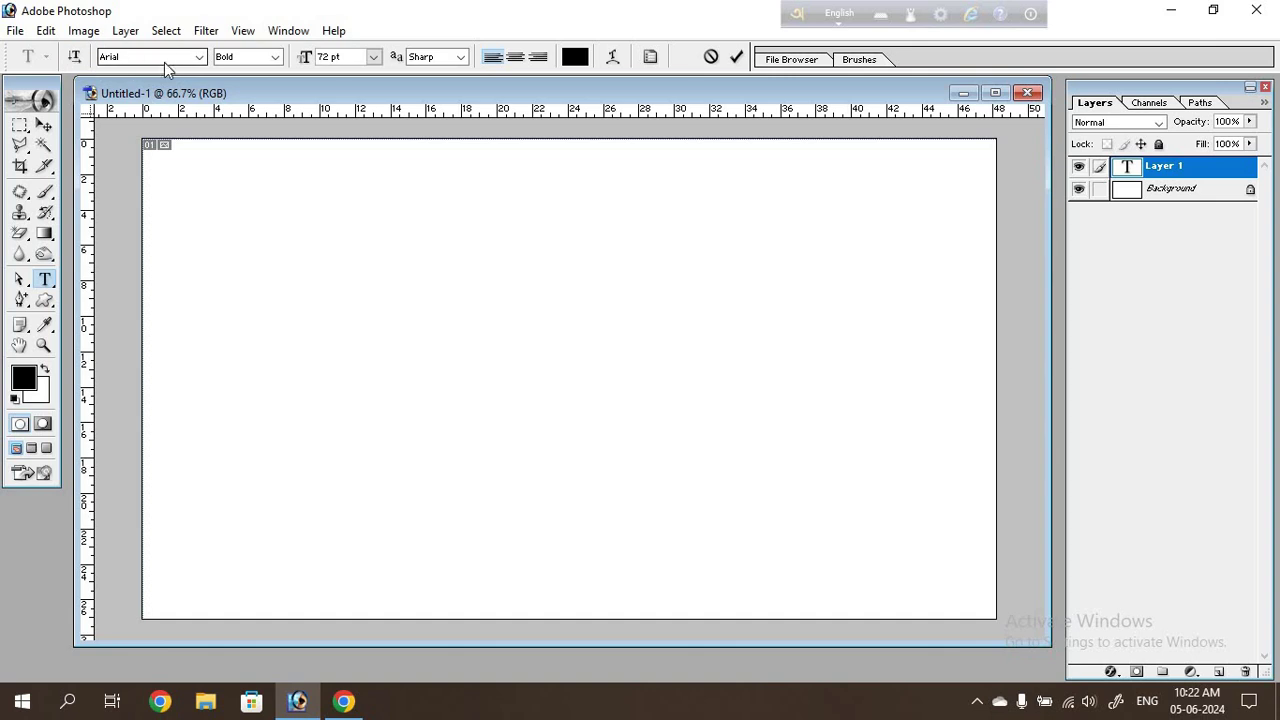
click(200, 58)
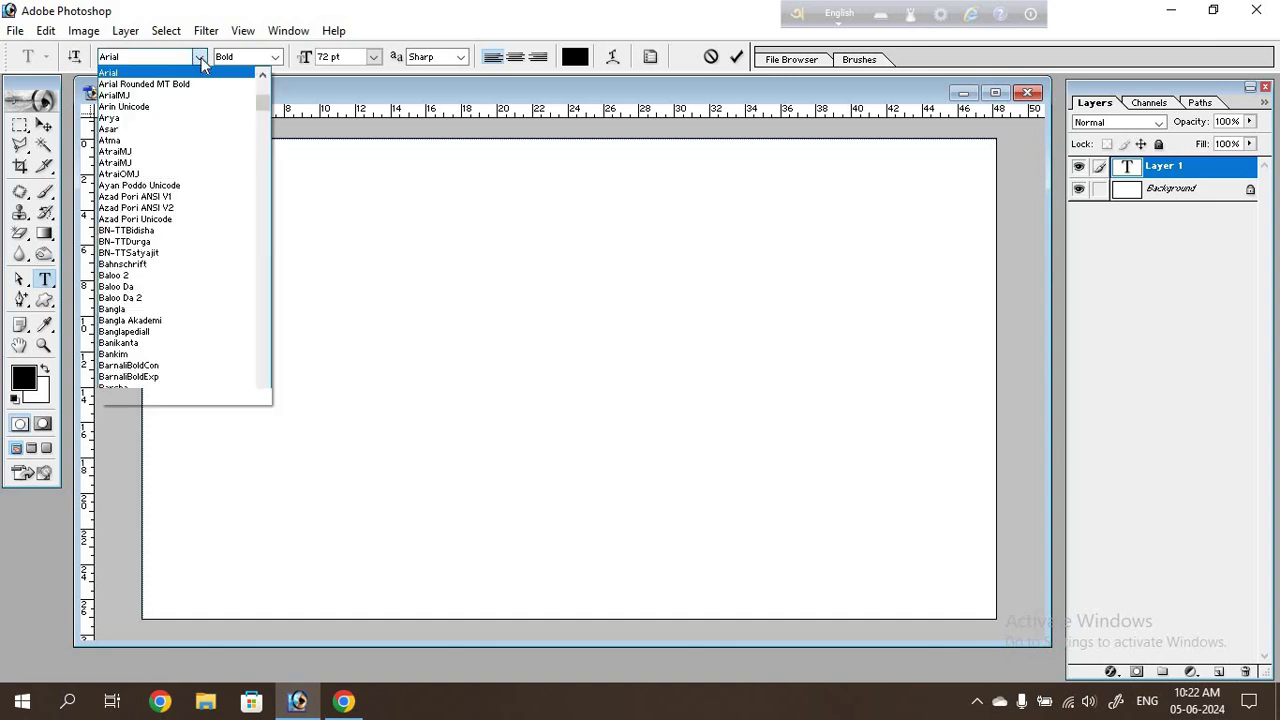
scroll(191, 200, down, 8)
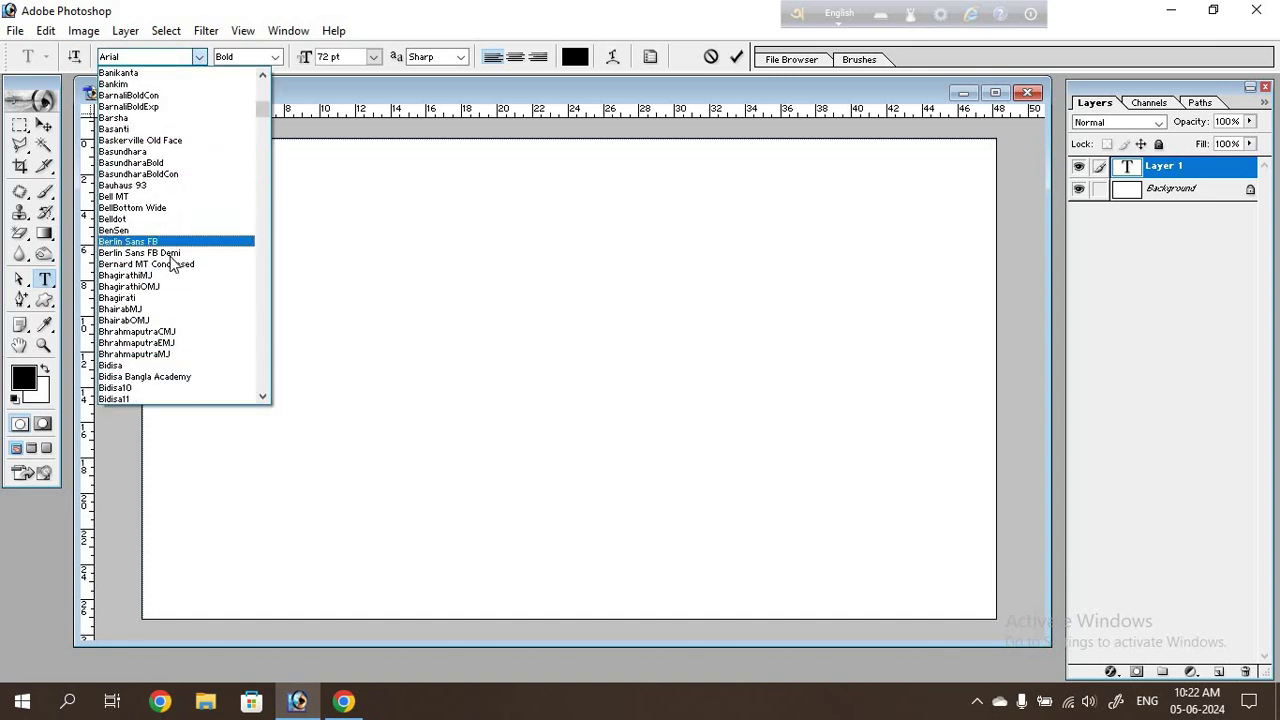
scroll(172, 262, down, 10)
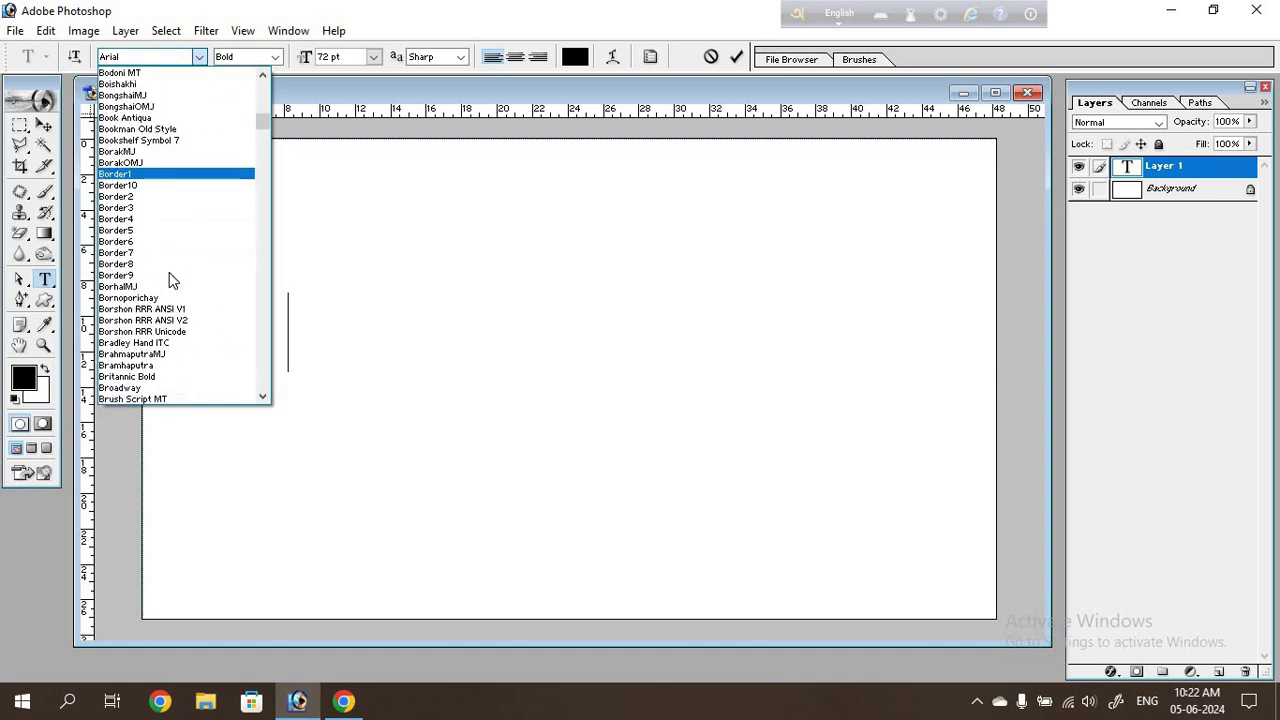
scroll(170, 280, down, 15)
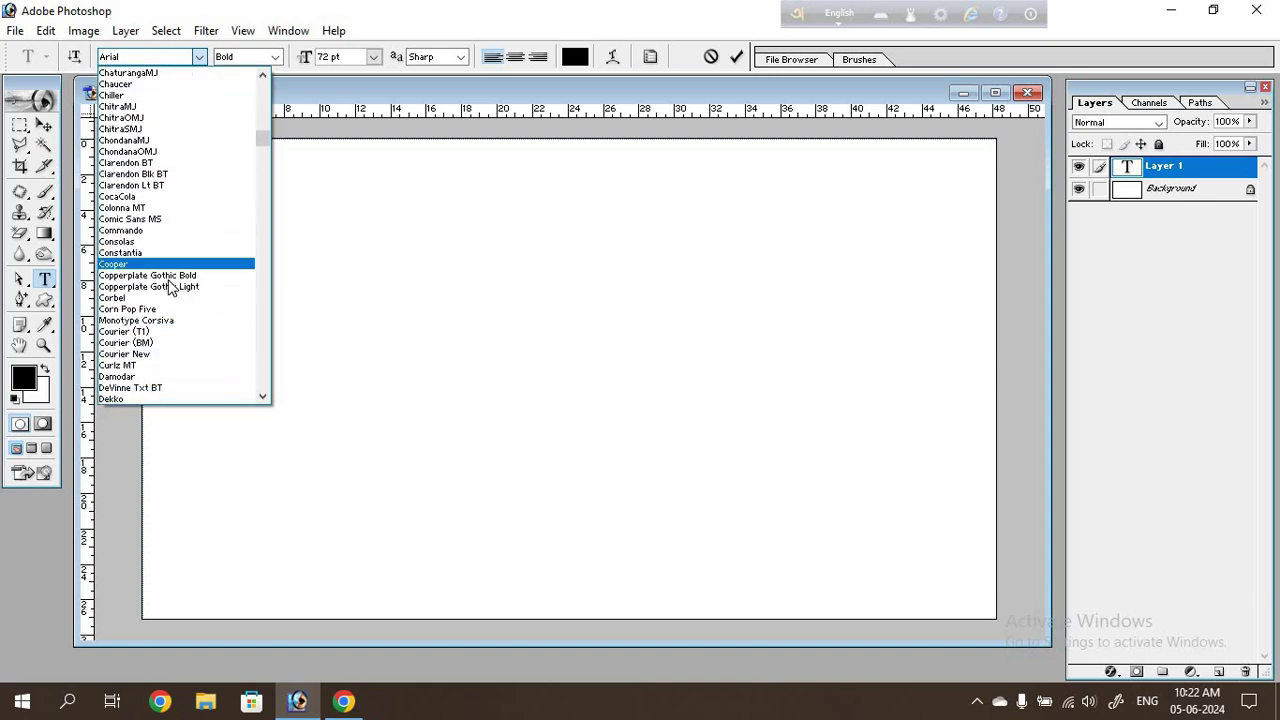
scroll(170, 288, down, 15)
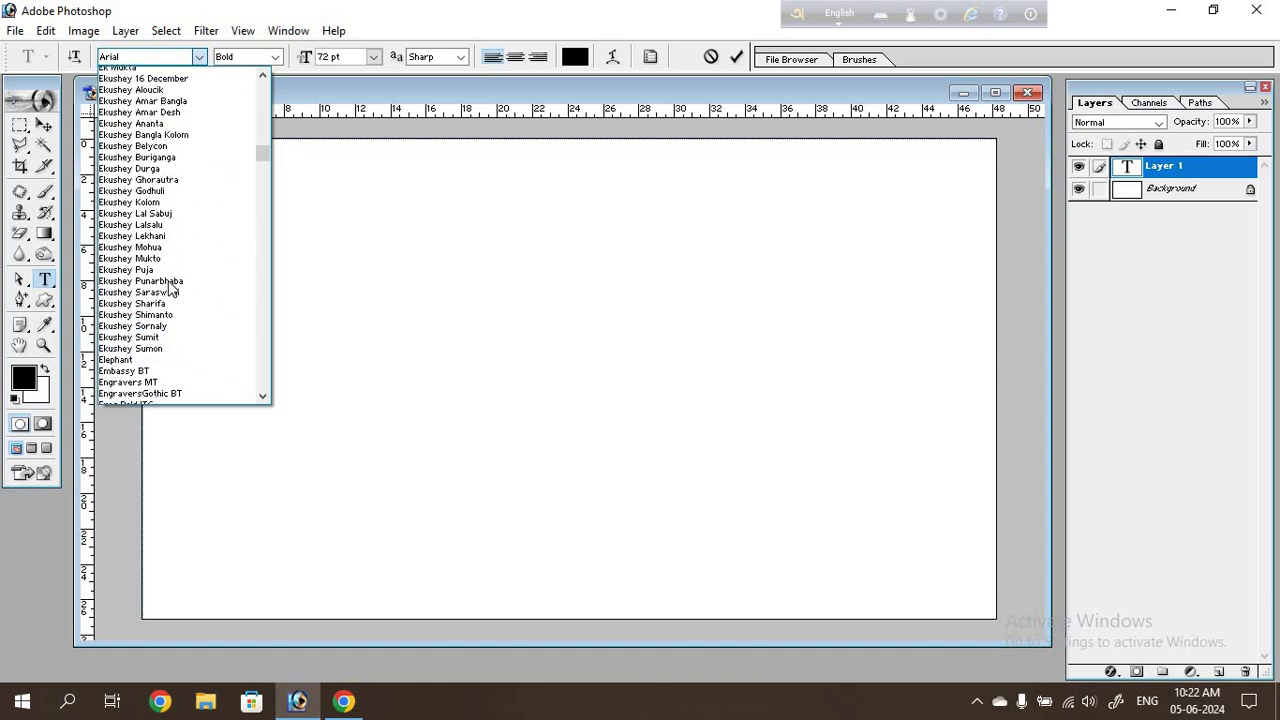
scroll(170, 288, down, 7)
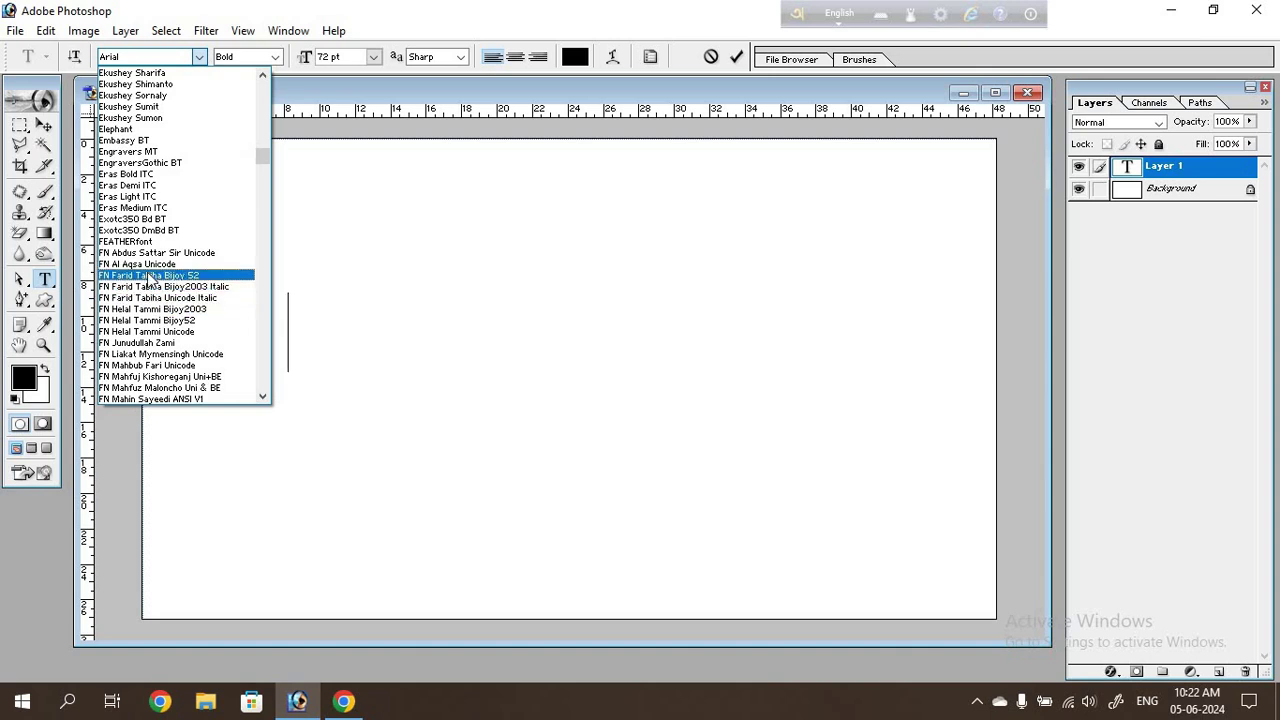
scroll(150, 300, down, 3)
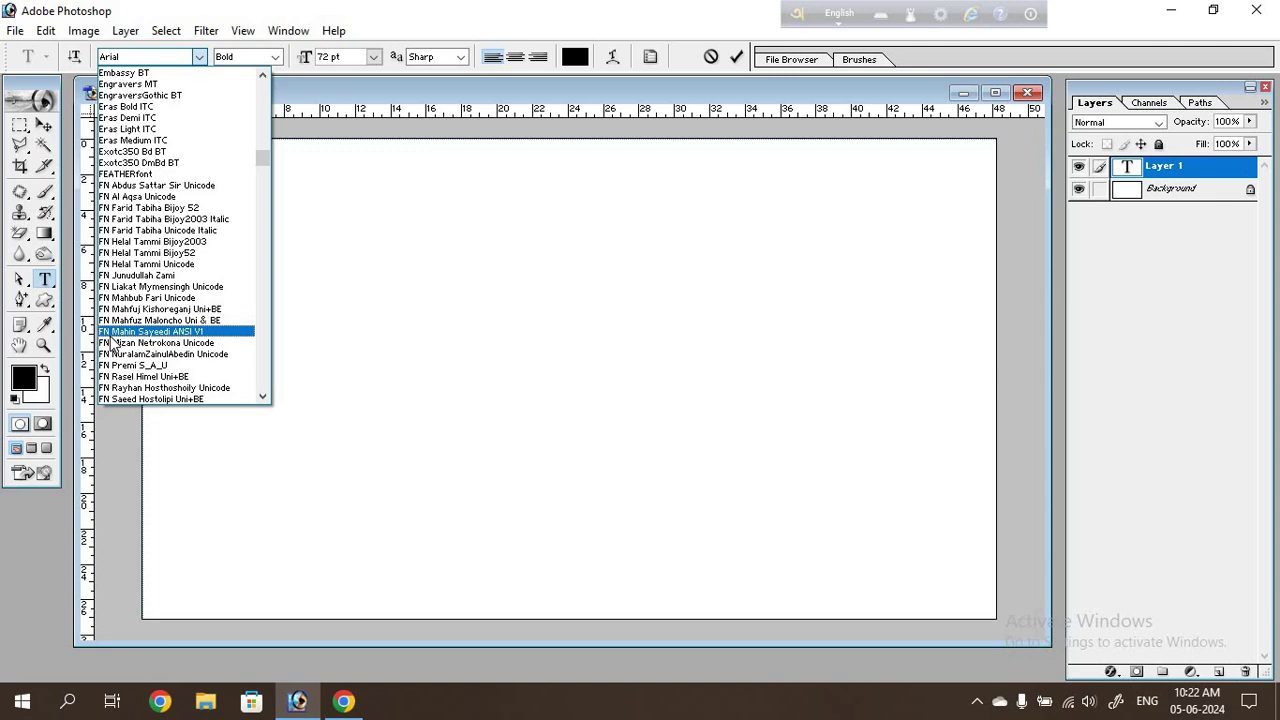
scroll(160, 370, up, 1)
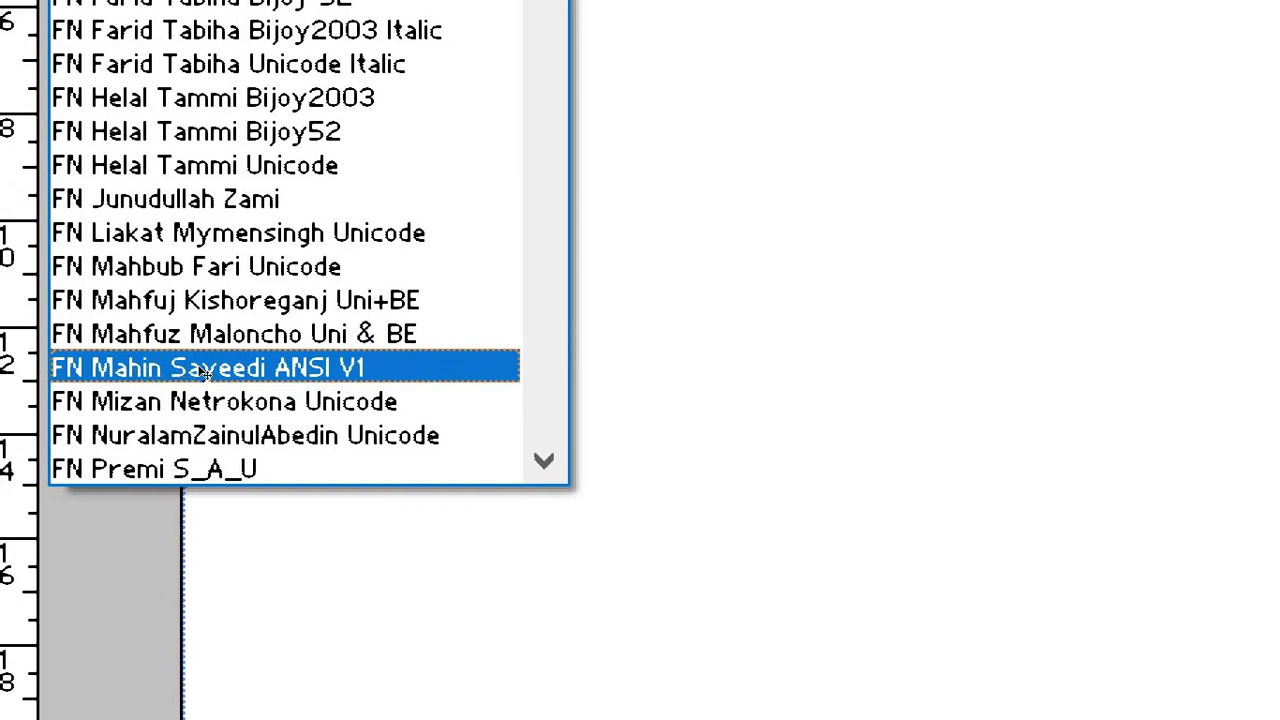
click(205, 370)
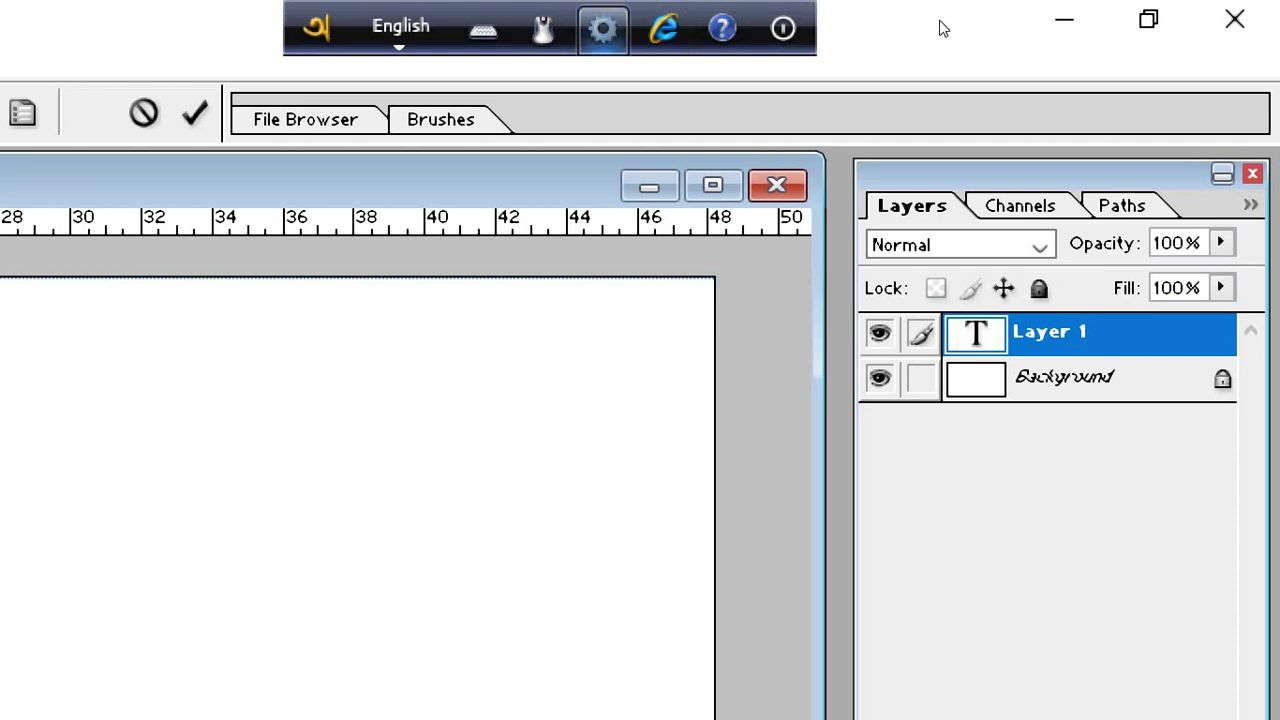
Set Avro Keyboard to output as ANSI and check that the option is selected.
click(603, 28)
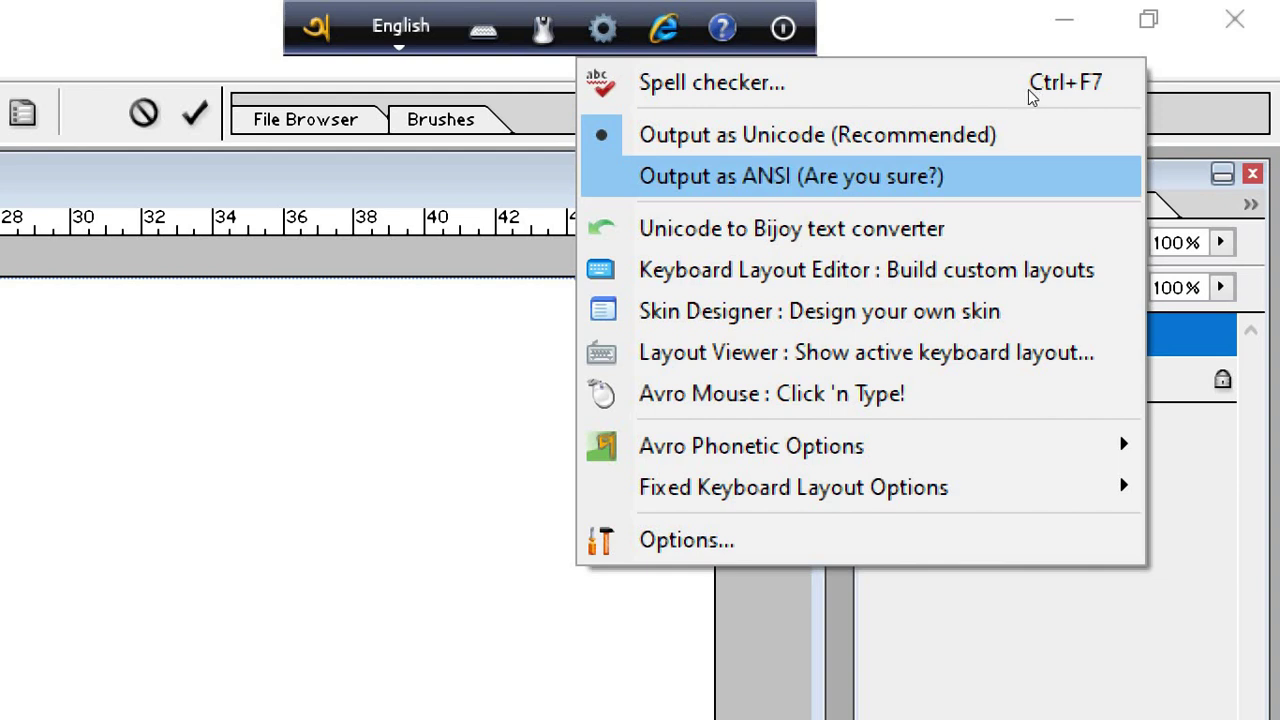
click(790, 176)
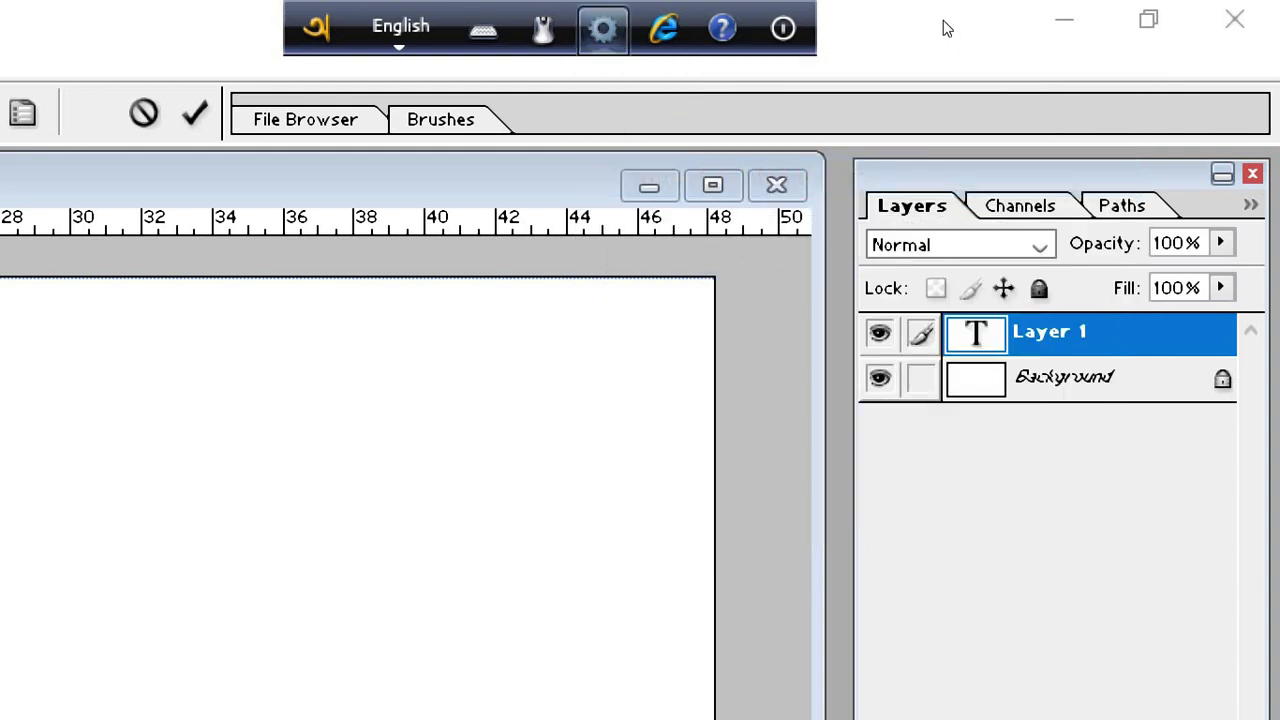
click(603, 28)
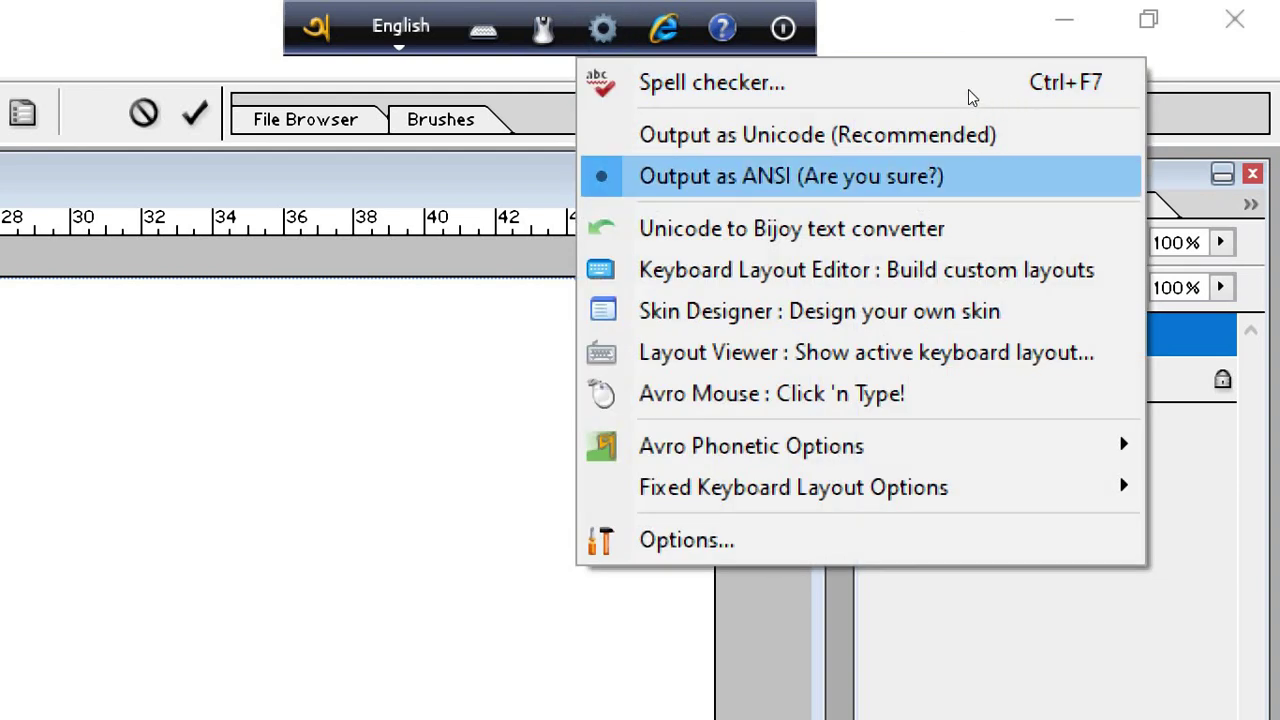
key(Return)
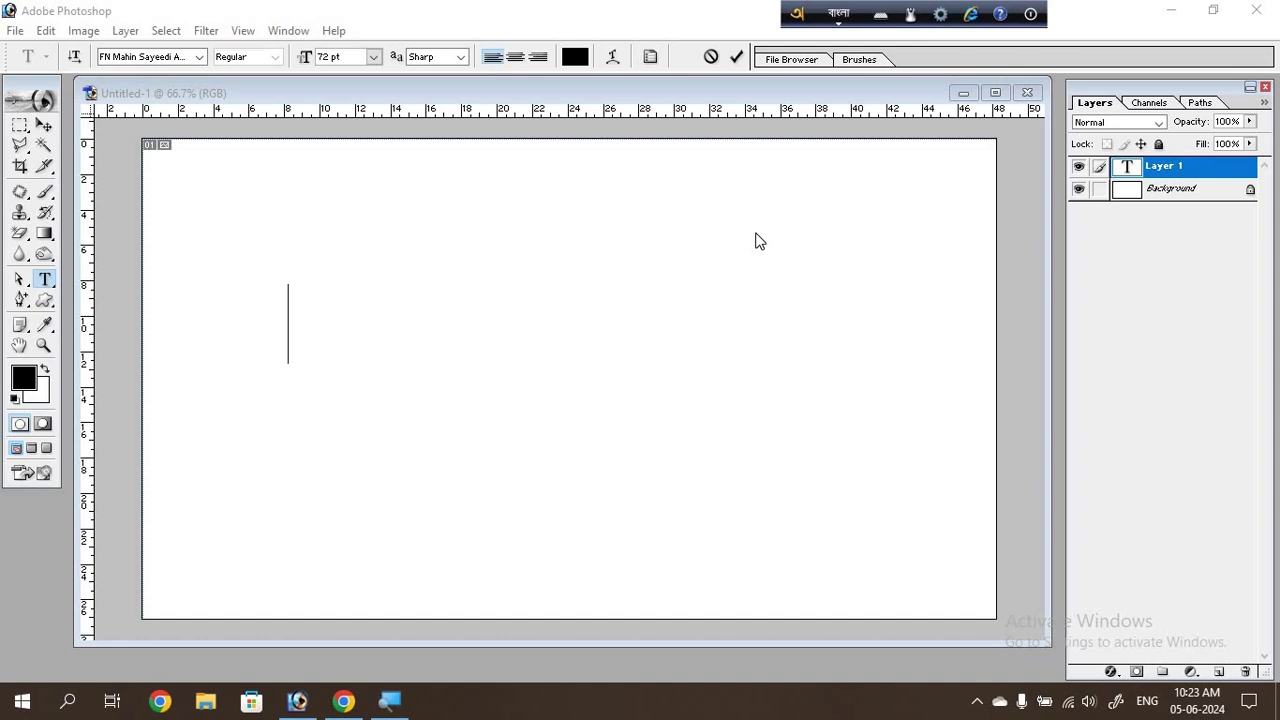
Toggle Avro Keyboard's input language between Bangla and English, leaving it on Bangla.
click(835, 14)
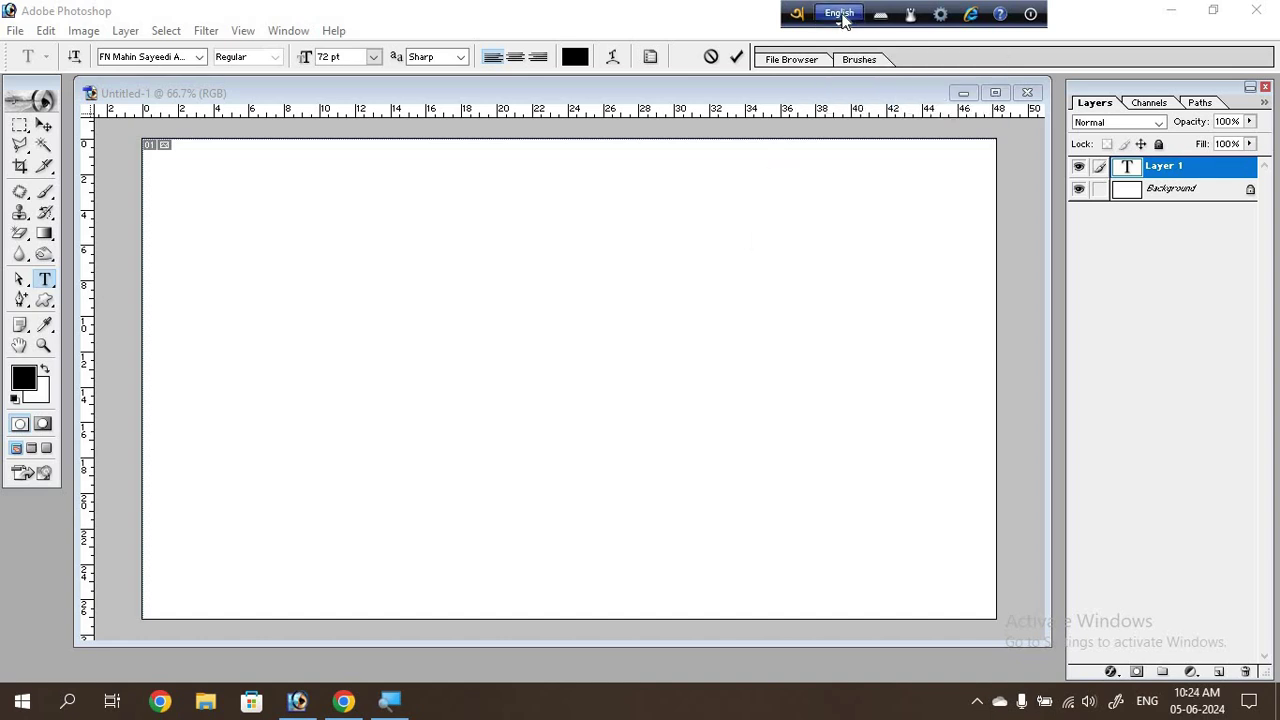
click(840, 14)
click(842, 12)
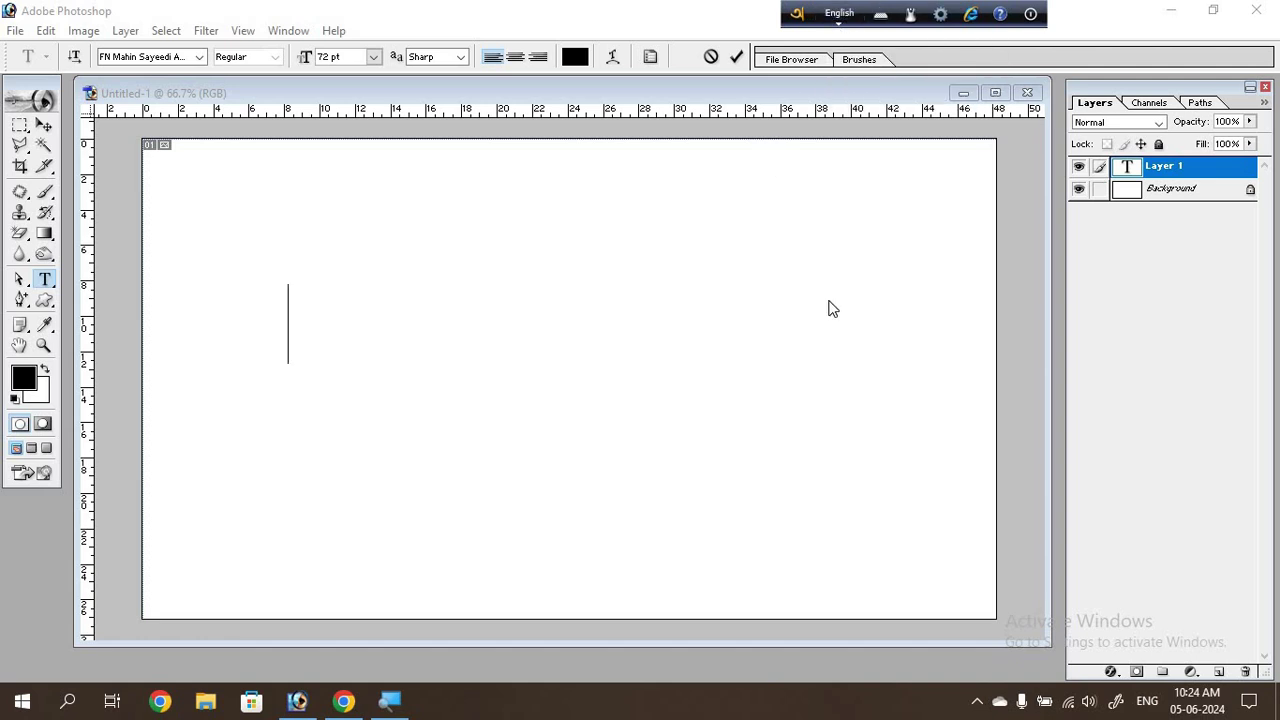
key(F12)
key(F12)
Enter the Bangla words "আমরা এখন শিখছি" in the open text layer using Avro's phonetic spelling.
click(299, 348)
text(amra)
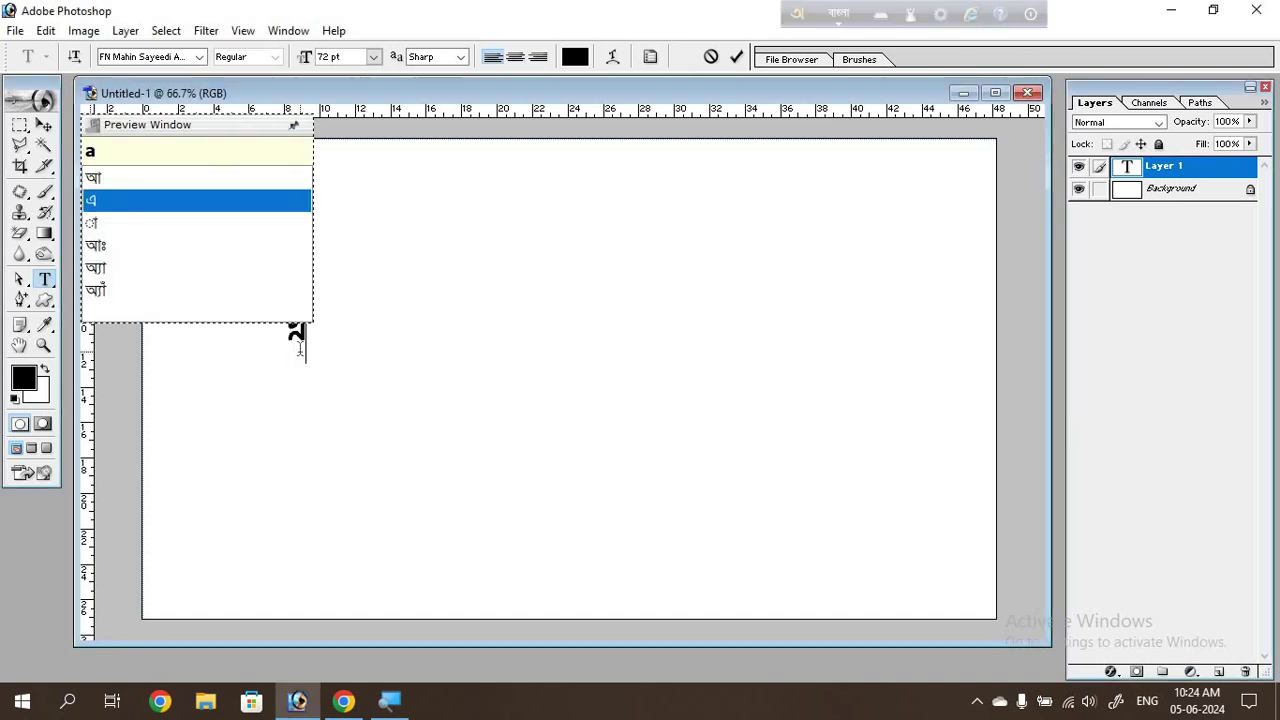
text( e)
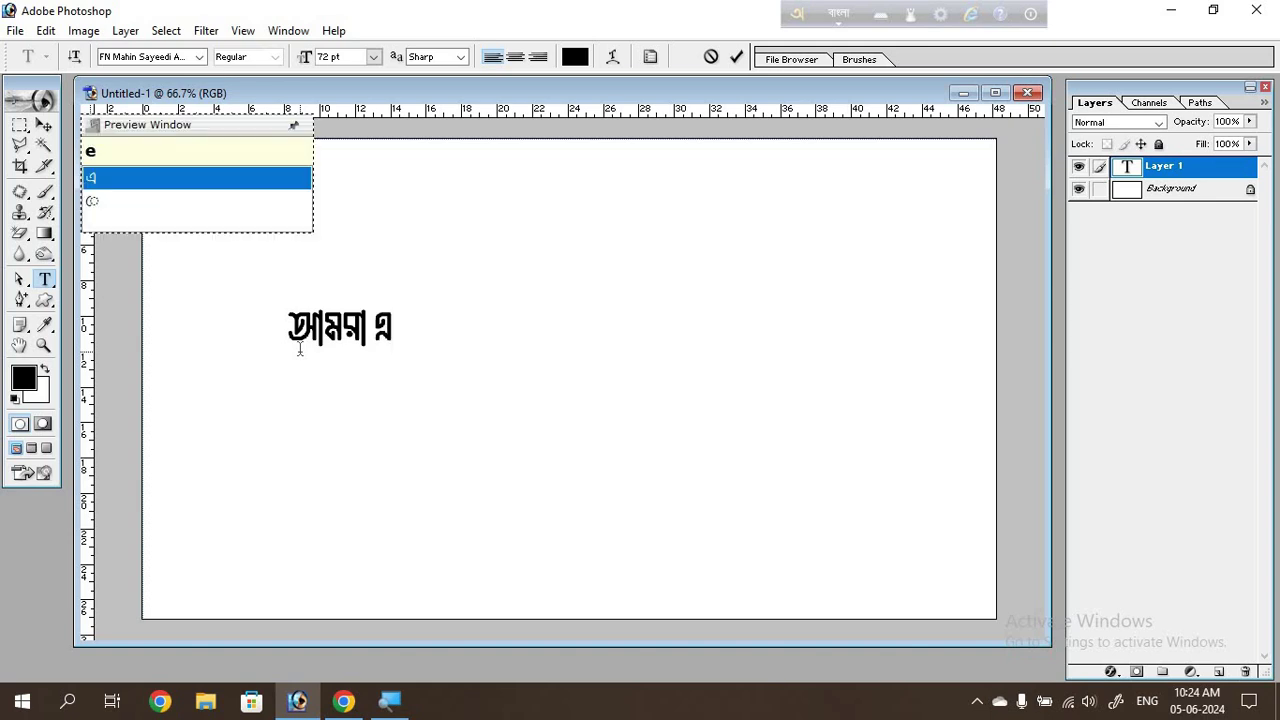
text(khon)
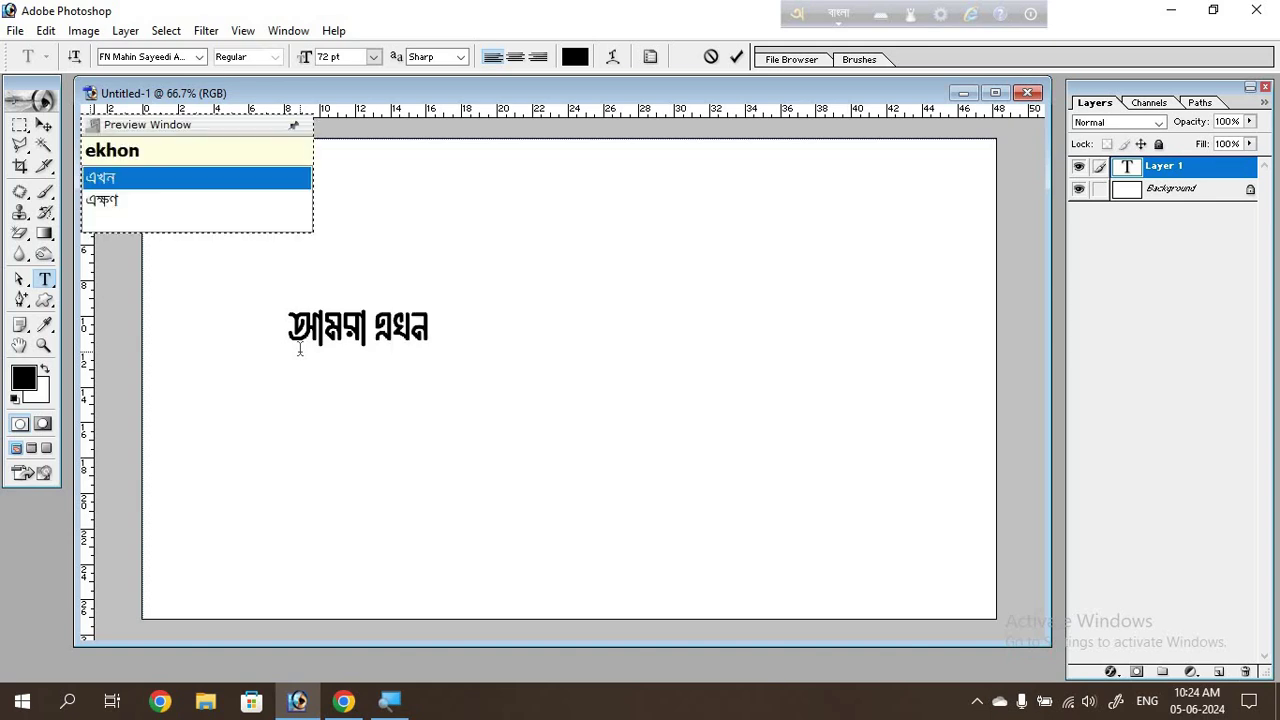
text( shik)
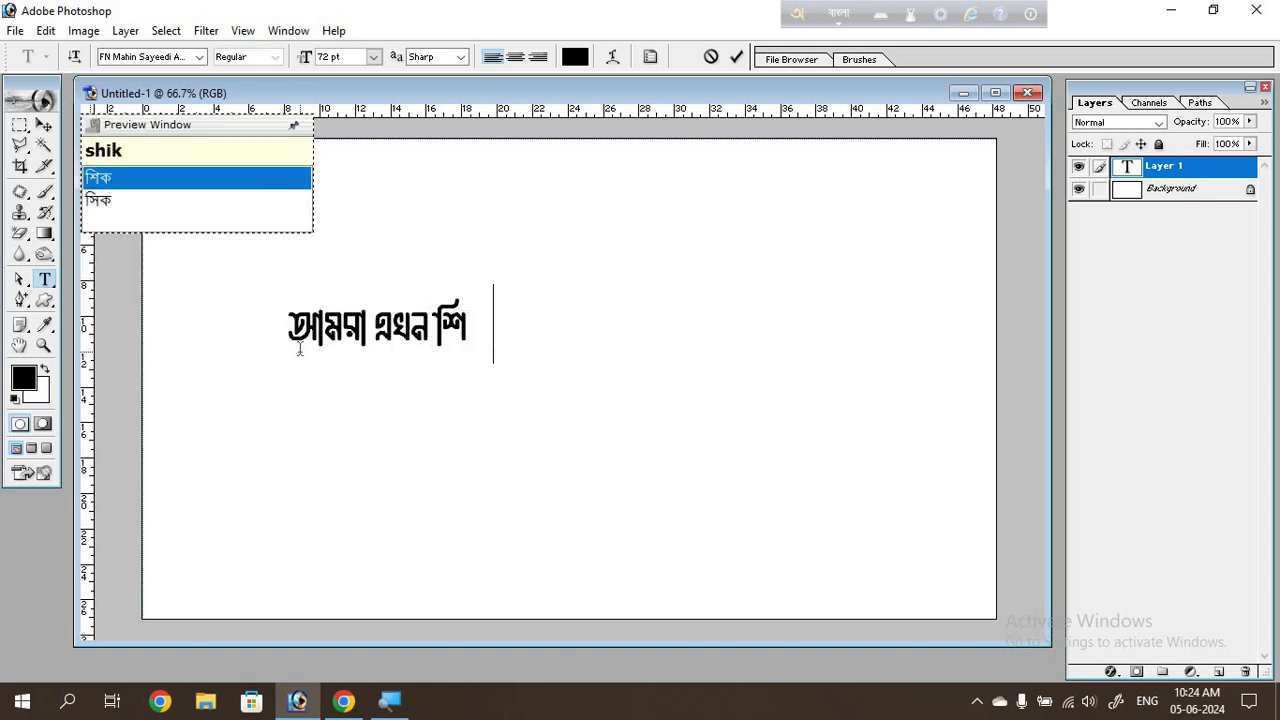
text(hchi)
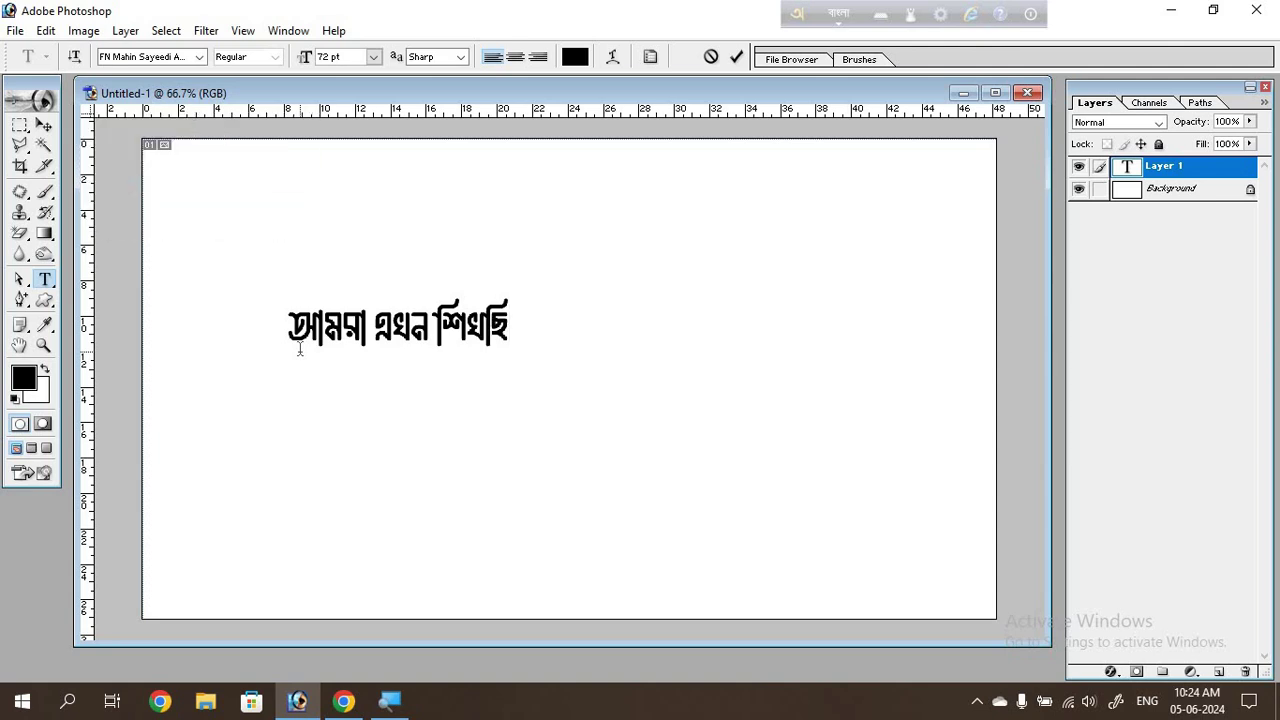
Add the word "ফটোশপে" to the end of the text line, correcting the mistyped letters.
text(f)
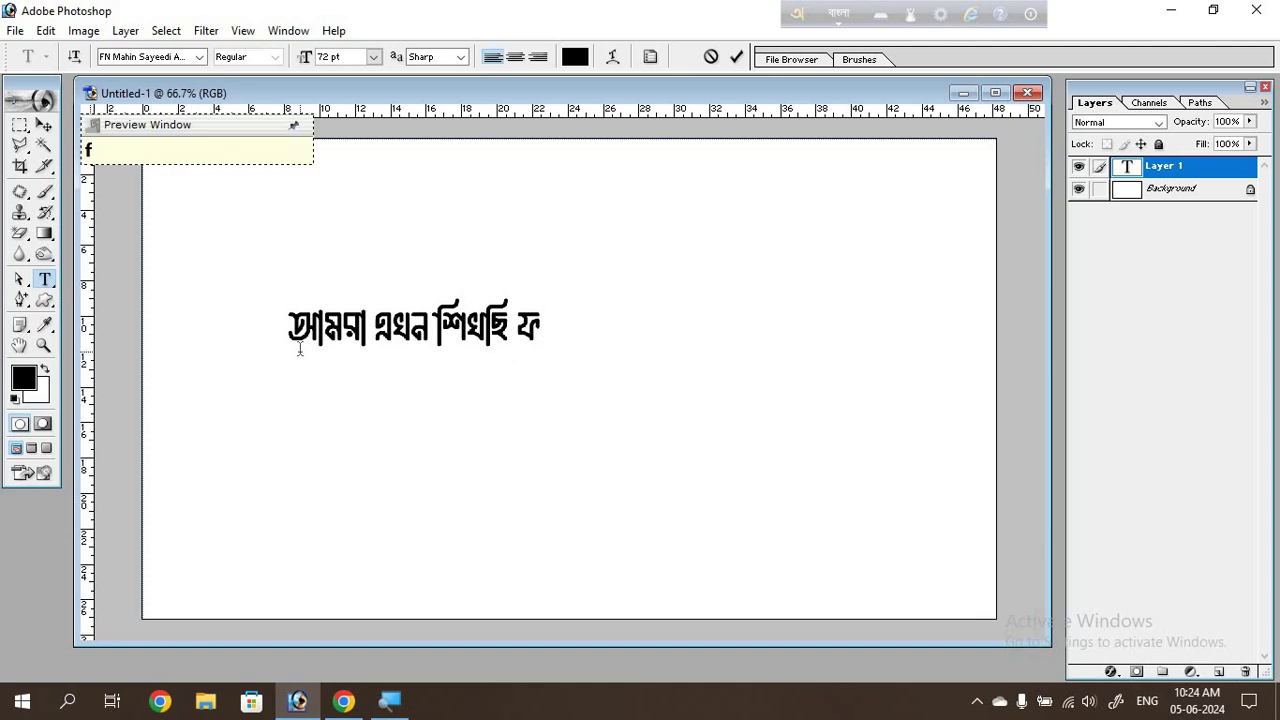
text(ot)
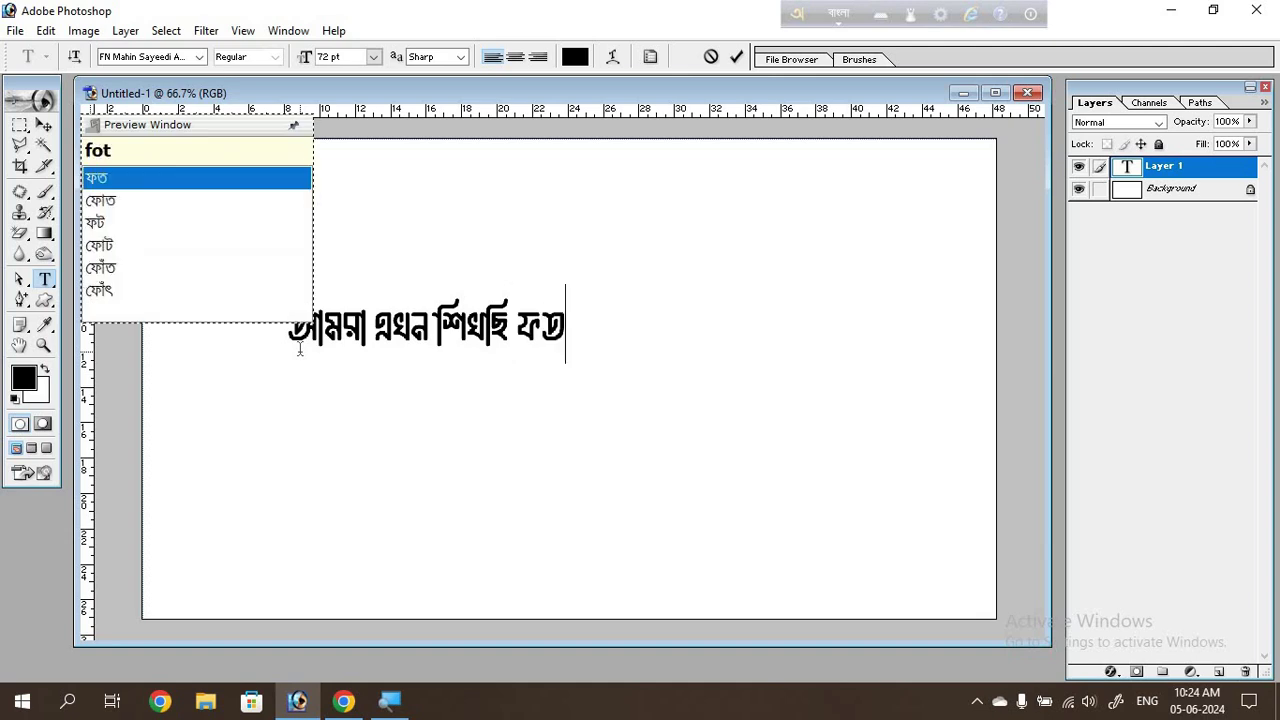
key(BackSpace)
text(TO)
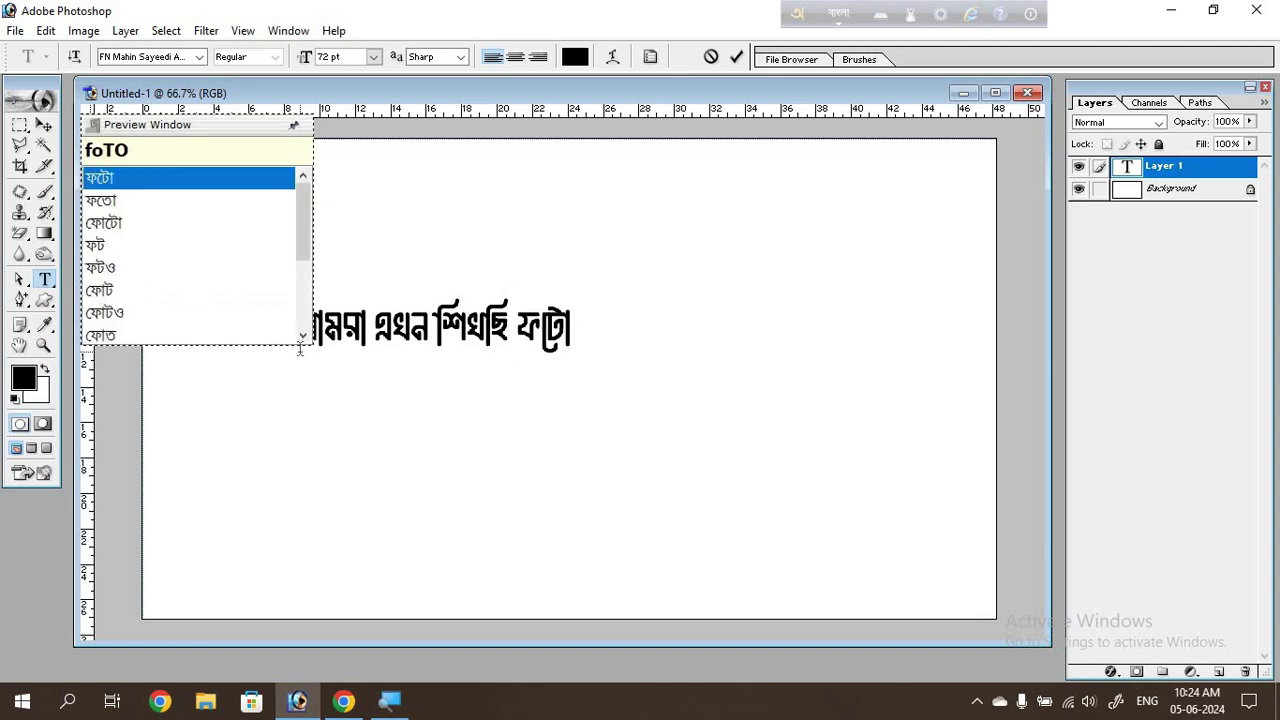
text(sh)
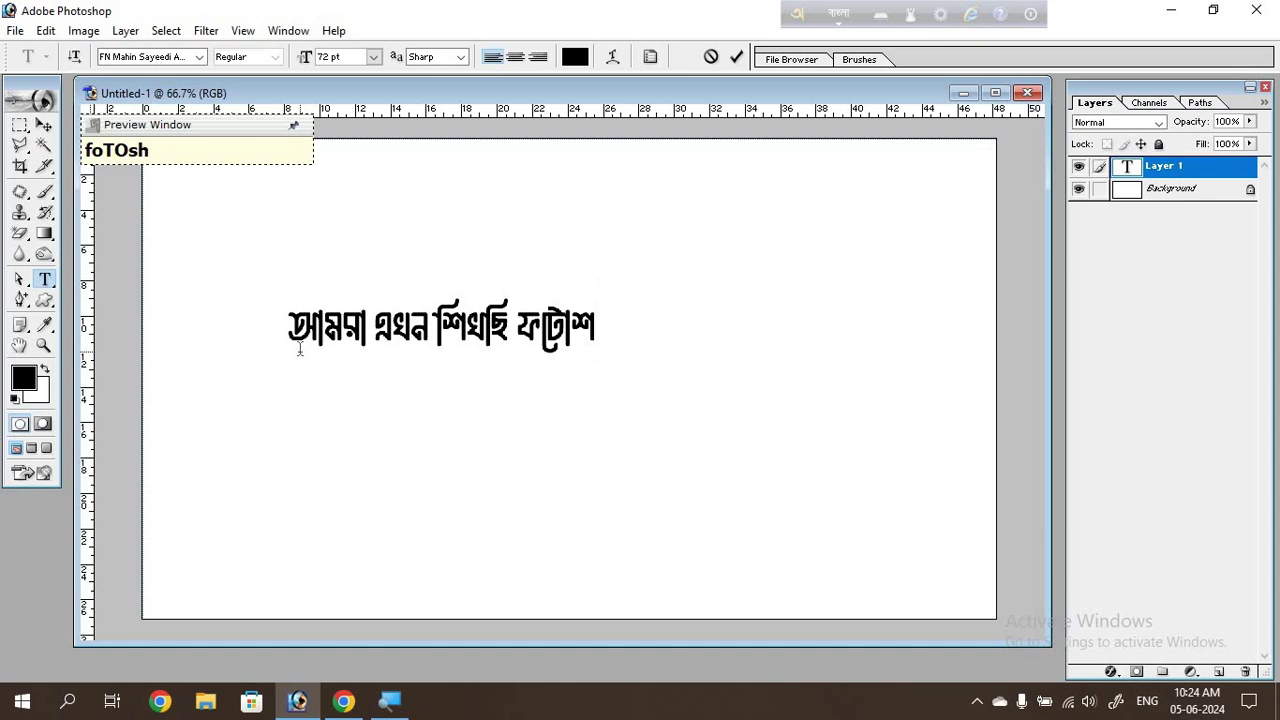
text(ops)
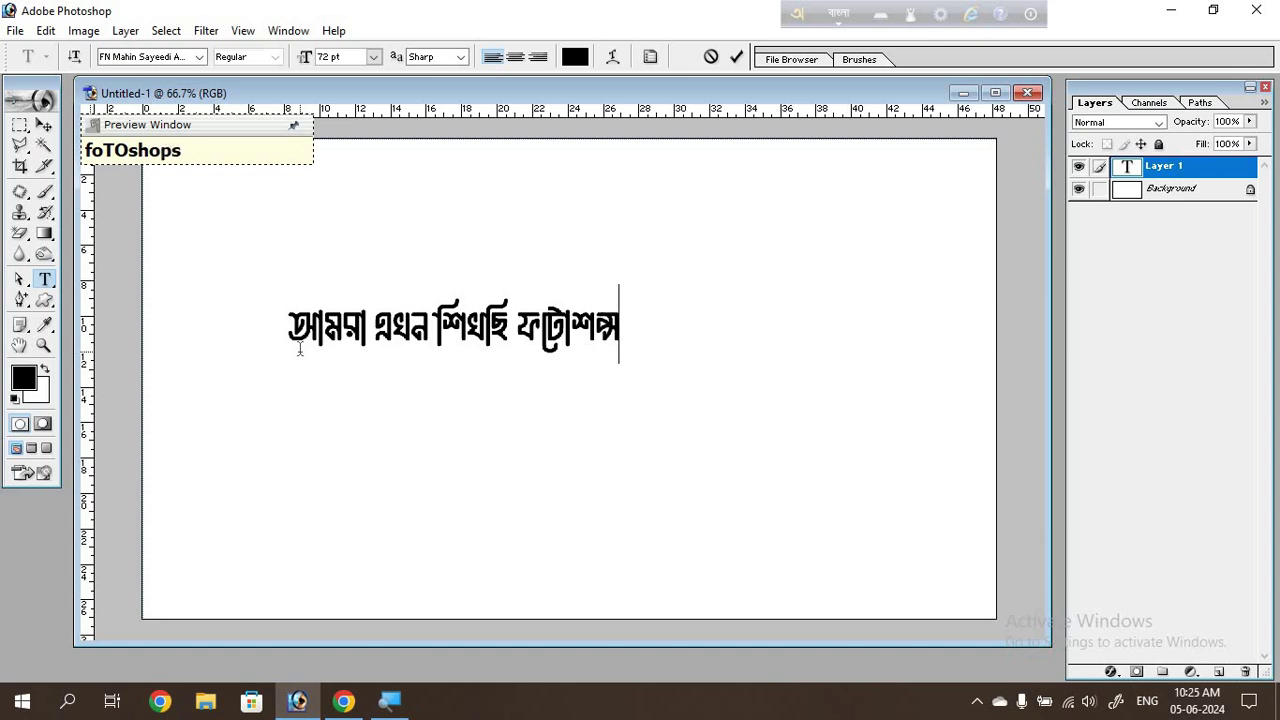
key(BackSpace)
text(e)
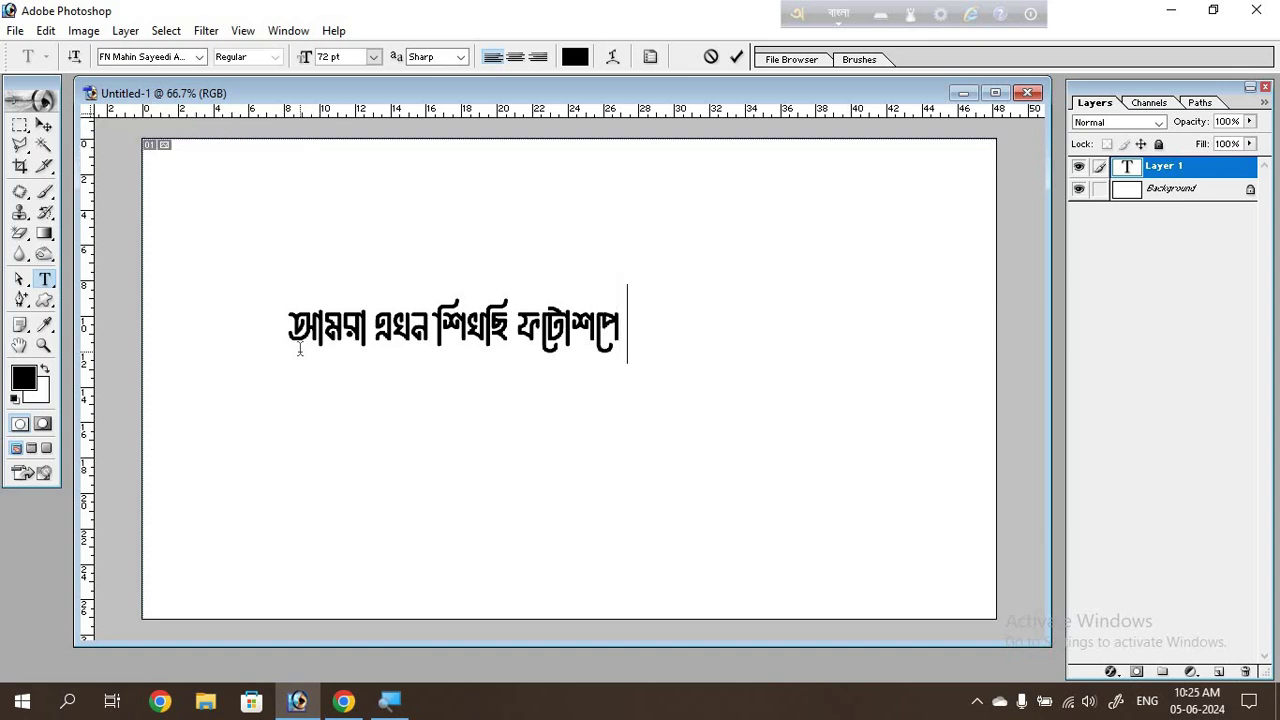
Continue the text line with the words "বাংলা টাইপ".
text( bang)
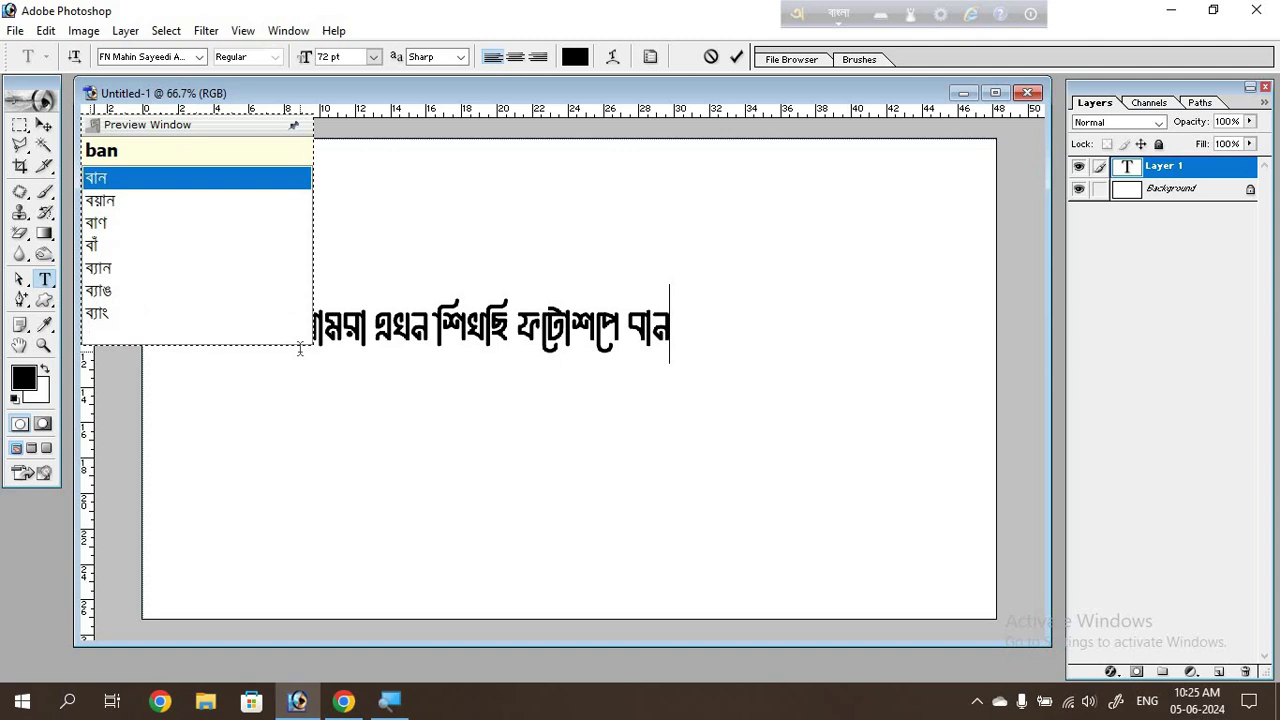
text(la)
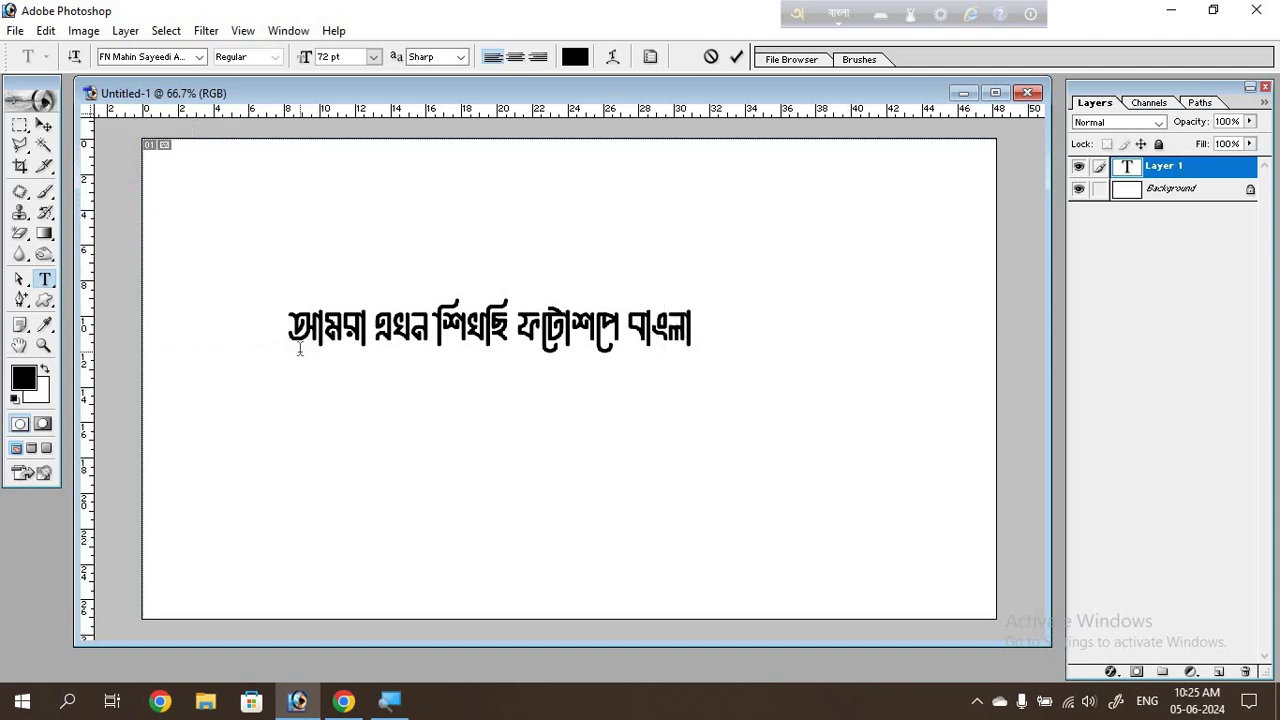
text( t)
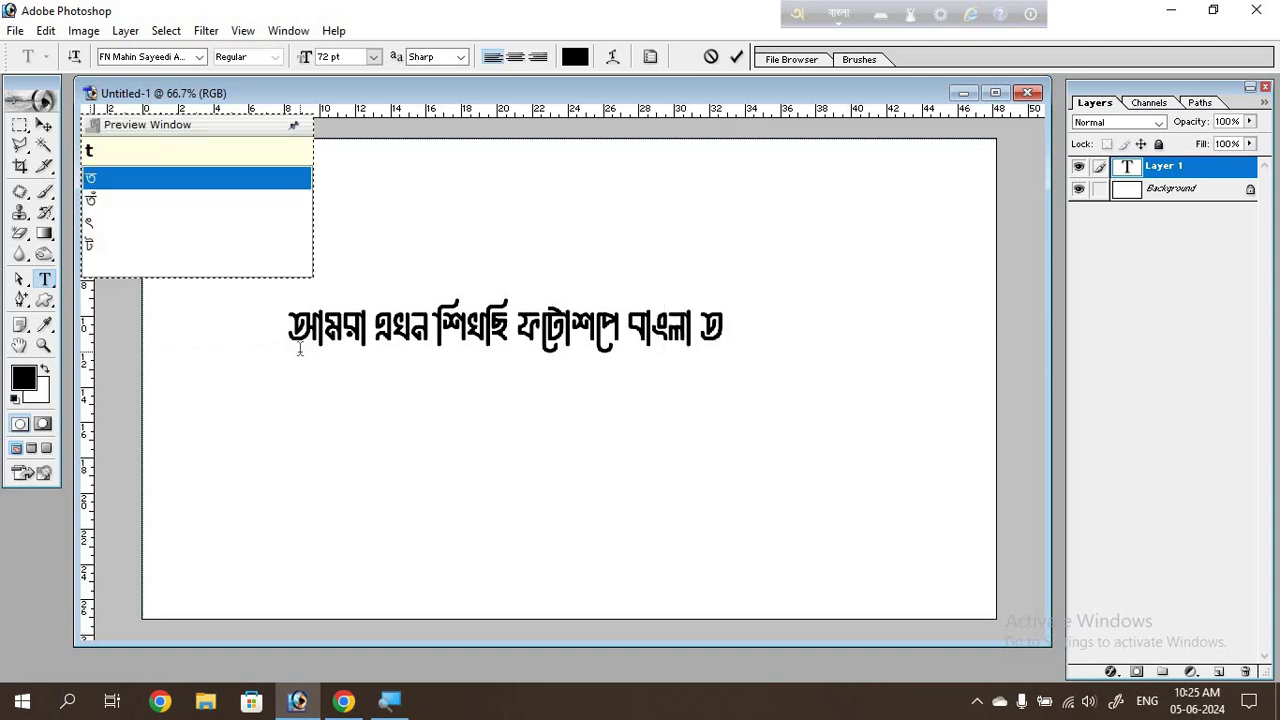
key(BackSpace)
text(Taip)
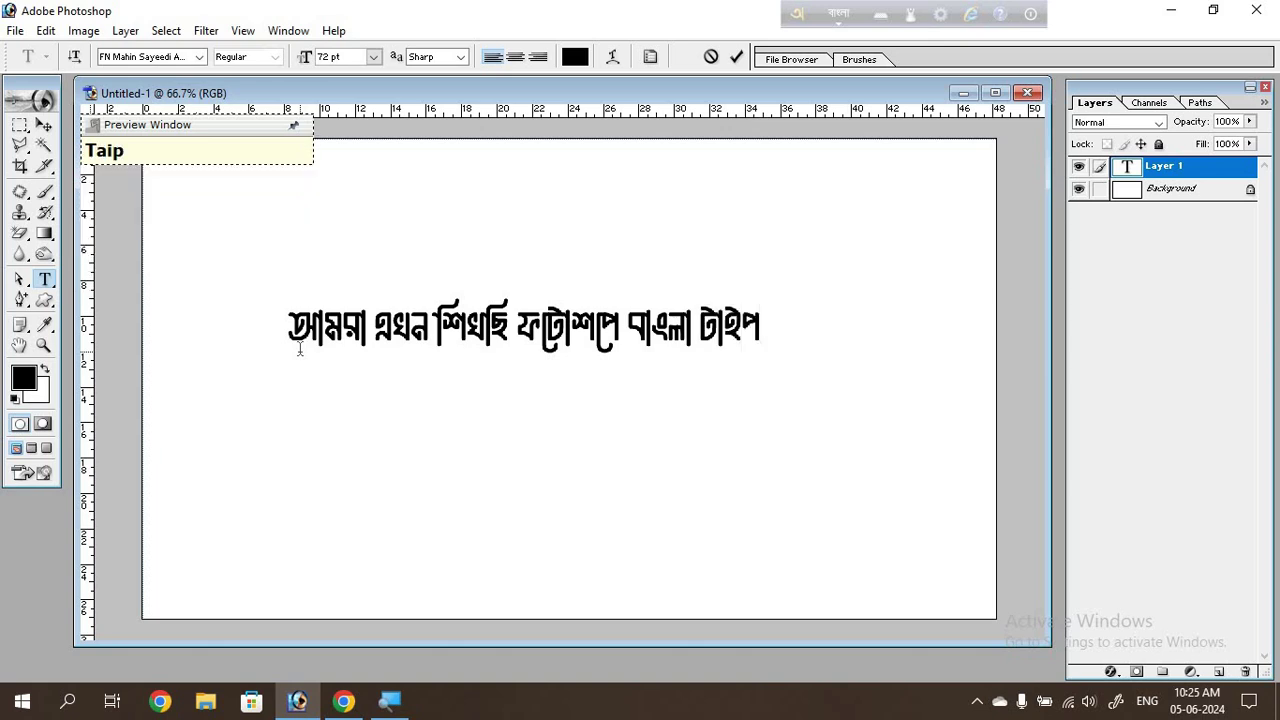
Complete the sentence on the text layer with the words "করার পদ্ধতি".
text( kor)
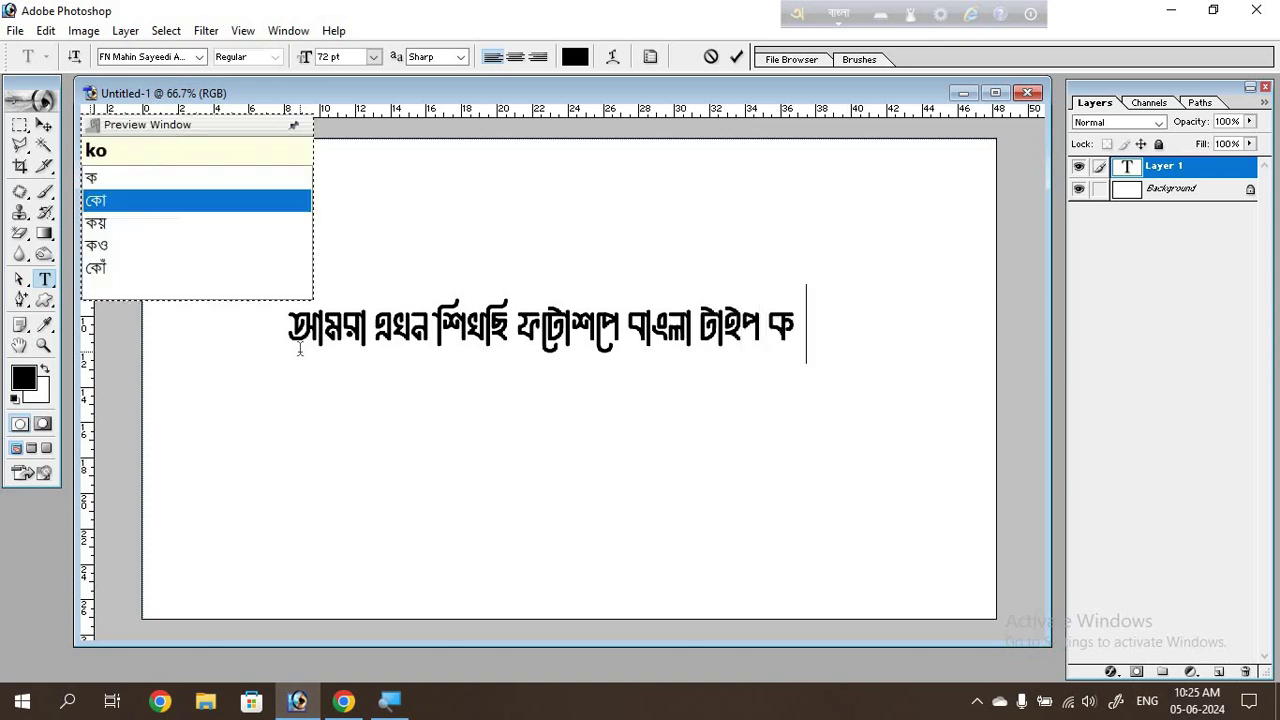
text(ar p)
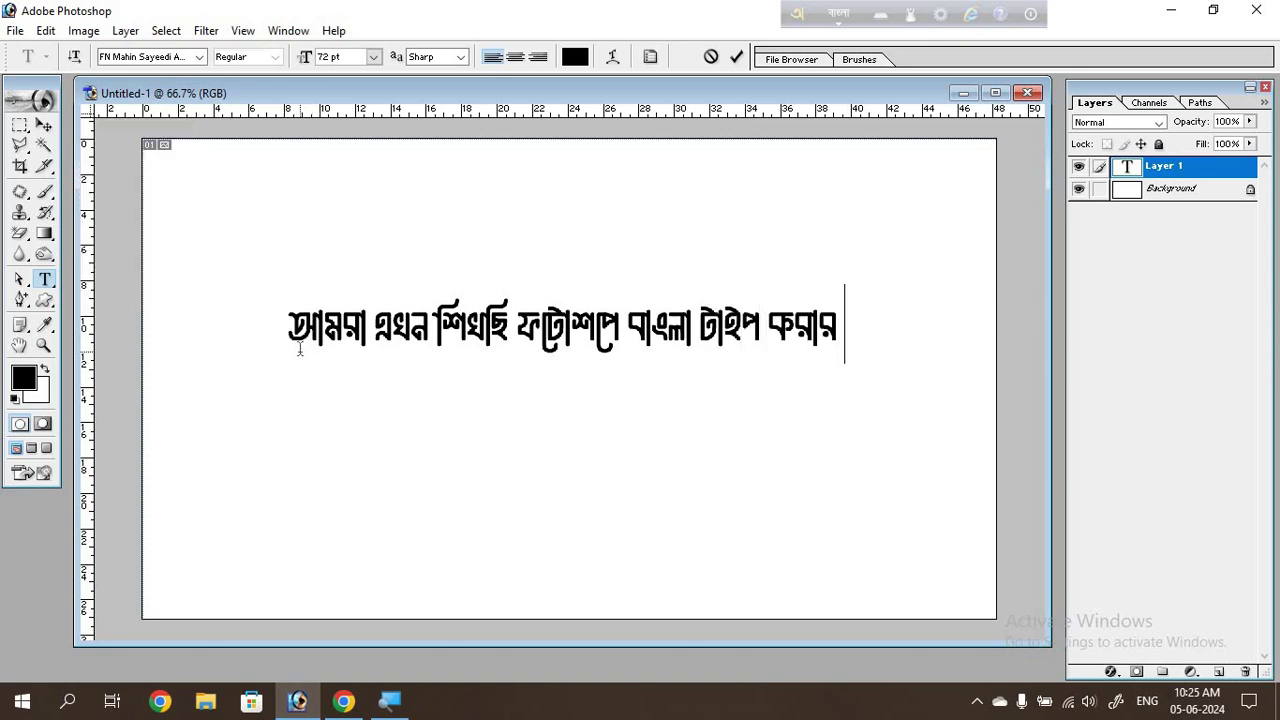
text(od)
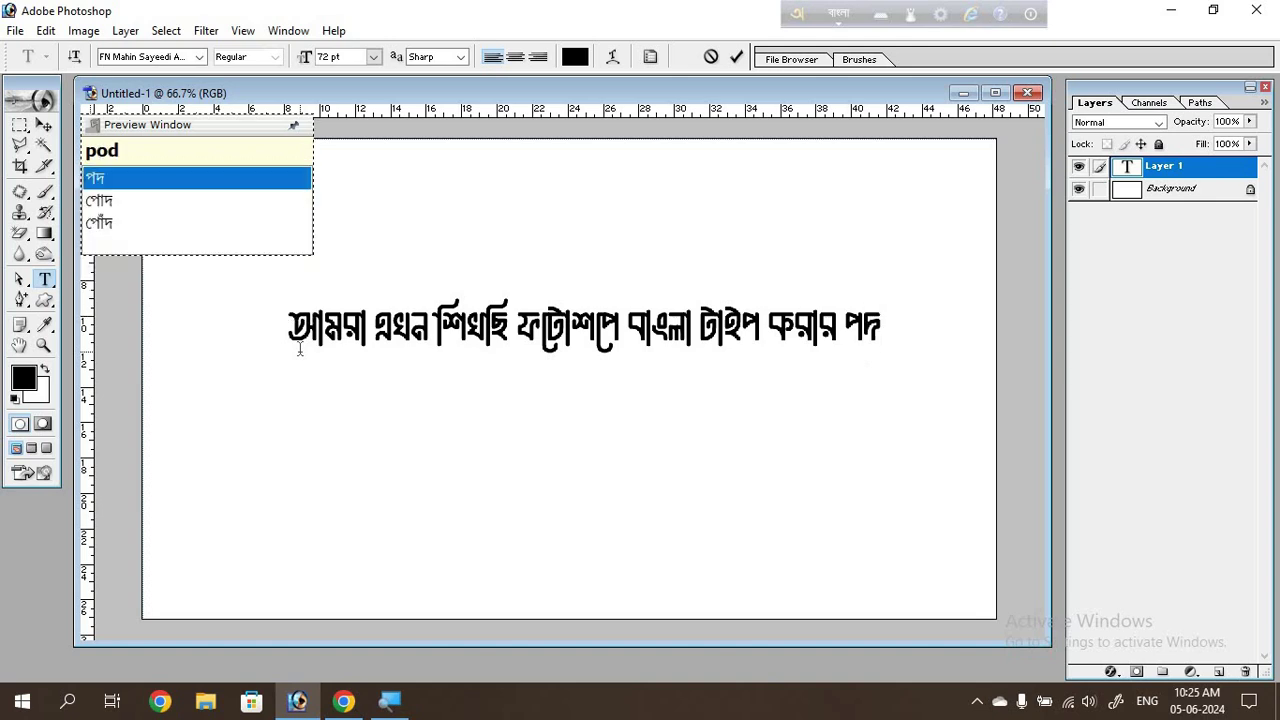
text(dhoti)
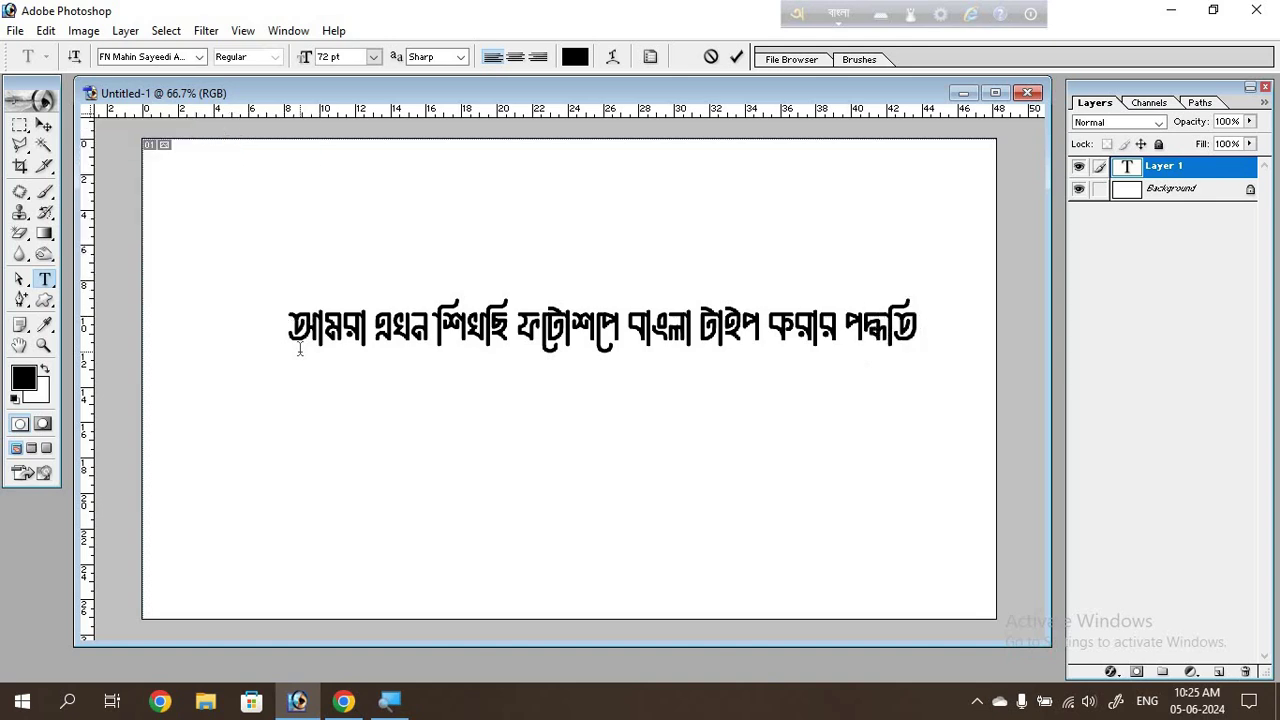
Select the whole Bangla sentence and change its text color to bright red.
click(360, 328)
key(ctrl+a)
click(575, 56)
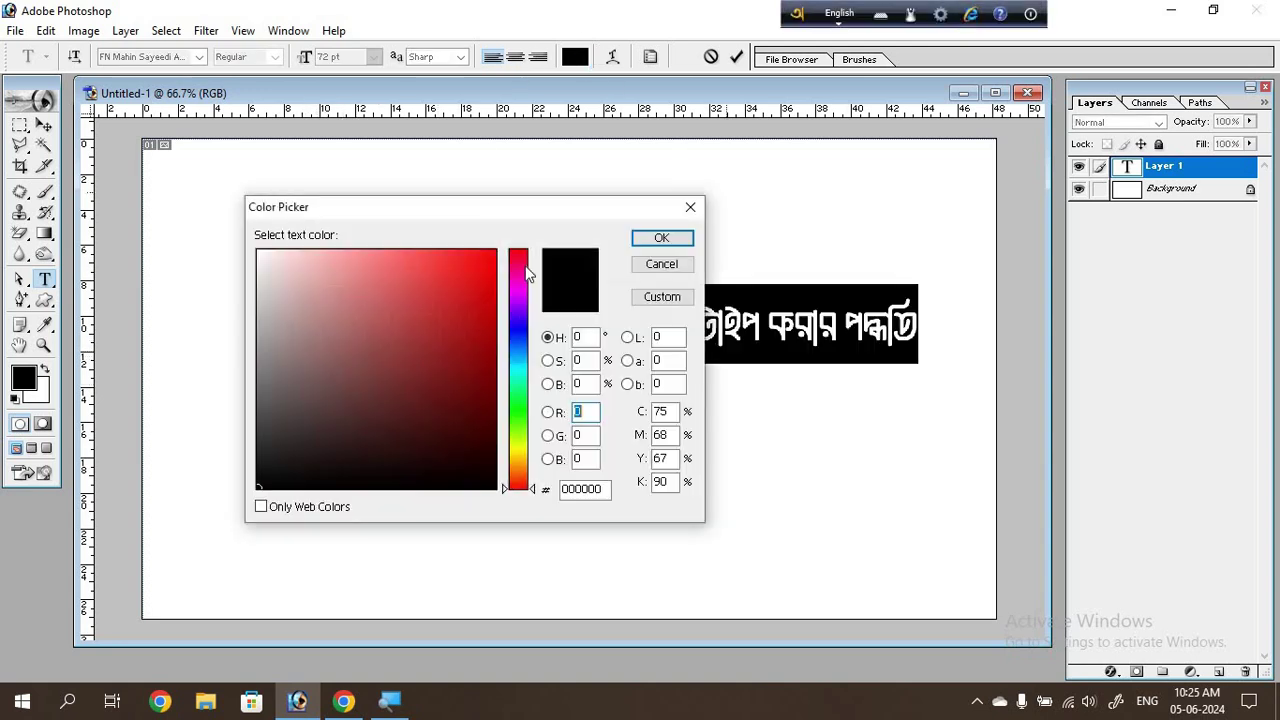
click(495, 251)
click(661, 237)
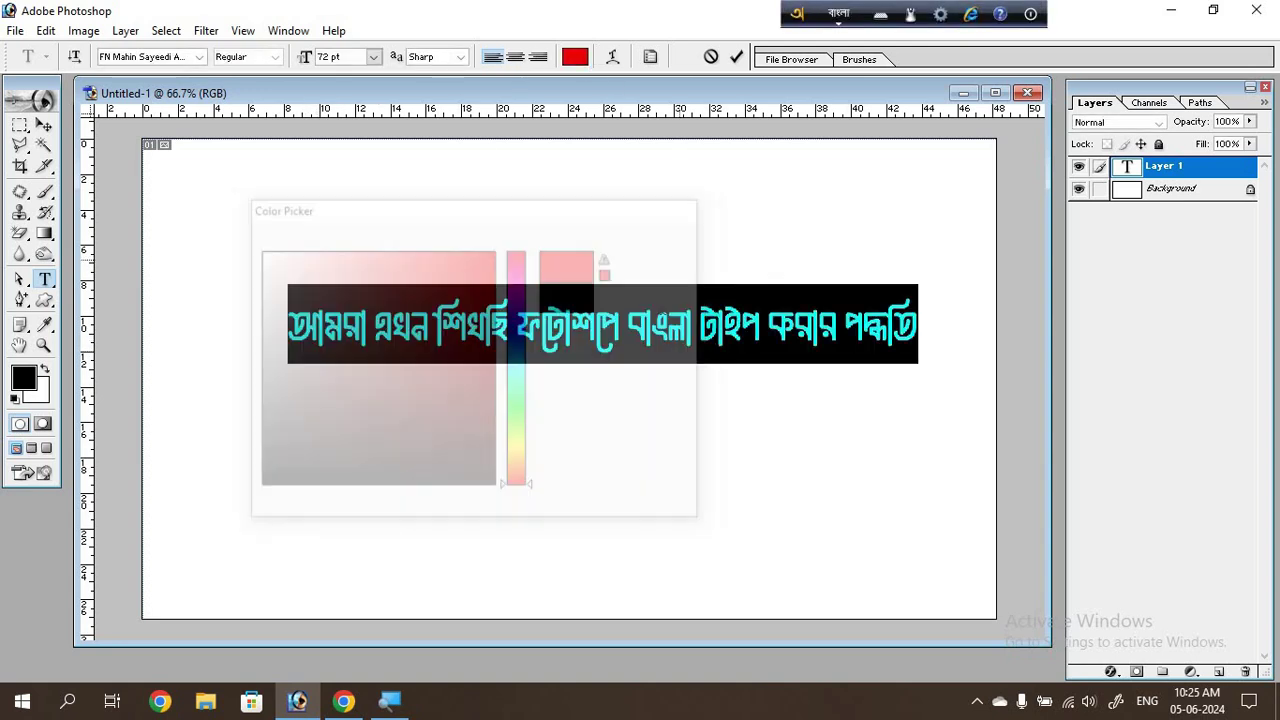
Show the text layer's bounding box and scale the sentence from its upper-left corner to about 118% width and 152% height.
click(44, 124)
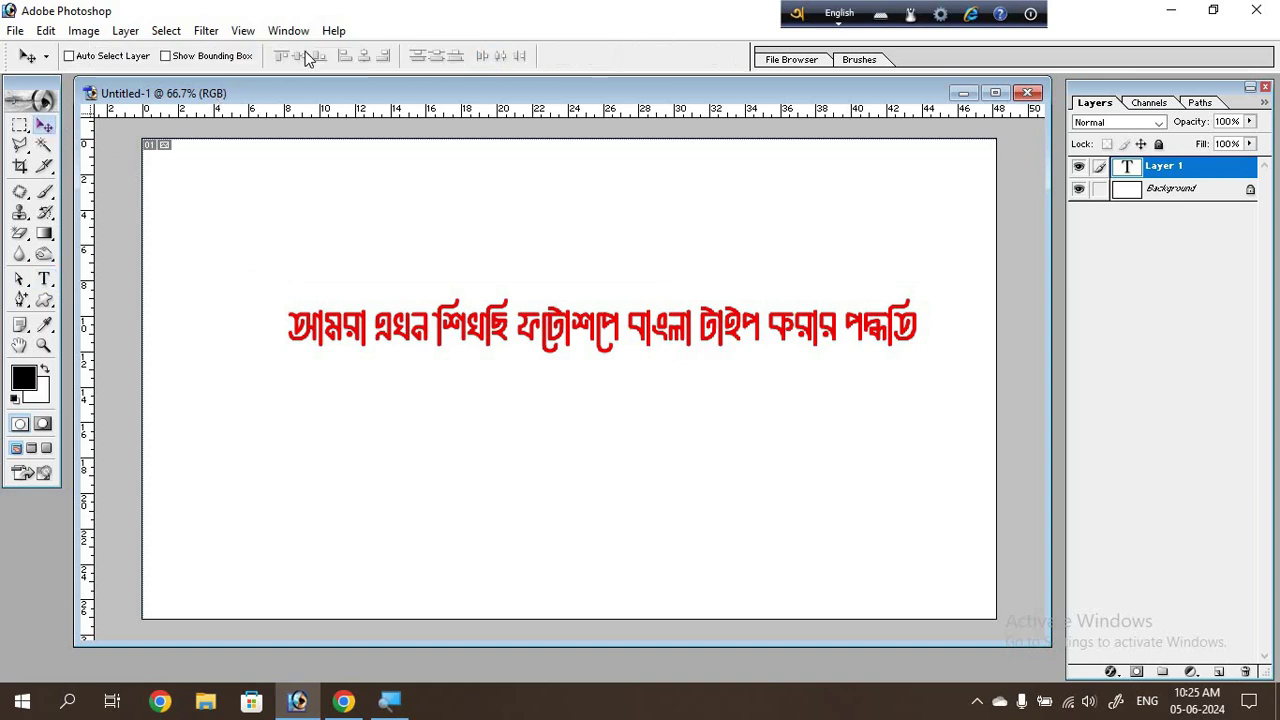
click(166, 56)
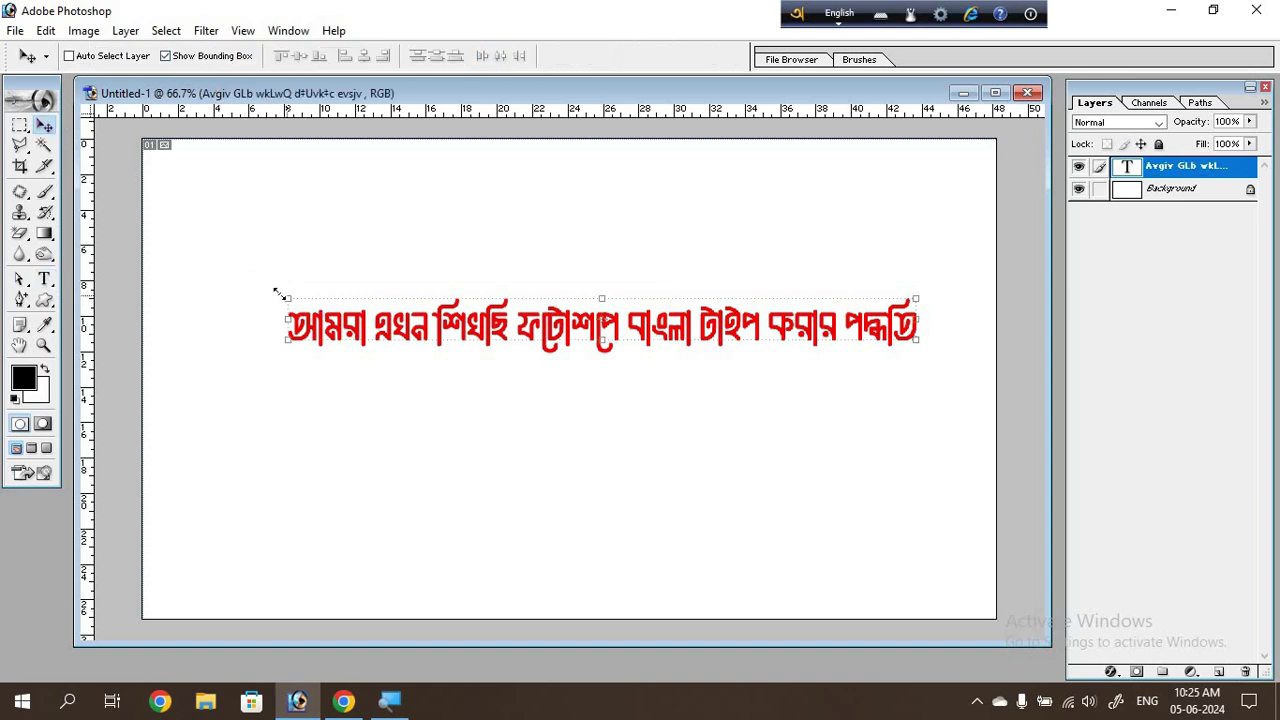
drag(278, 293, 175, 273)
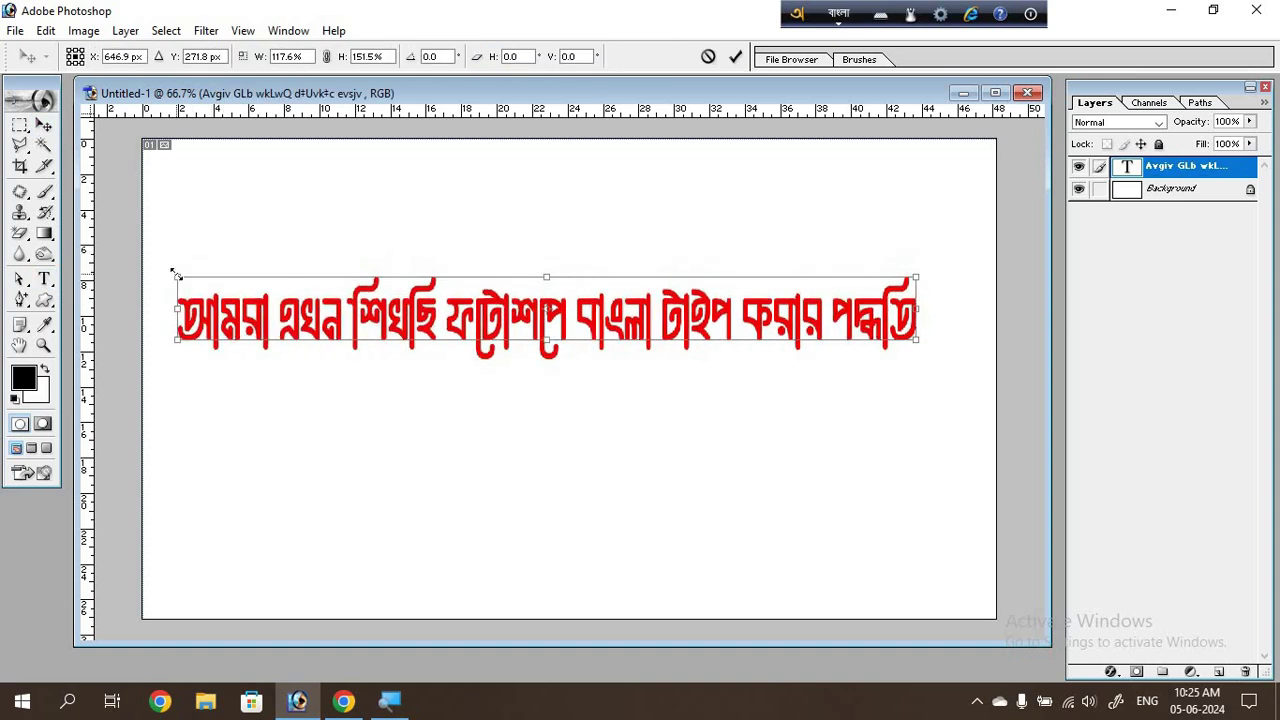
key(Return)
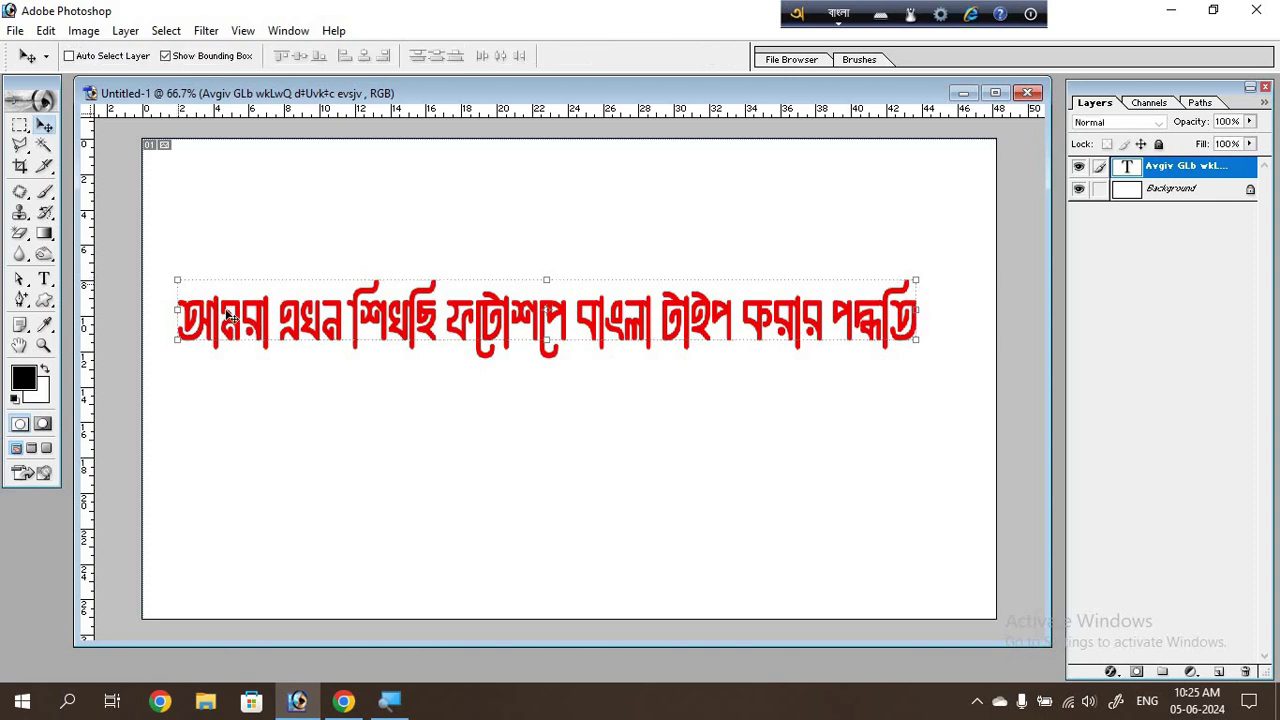